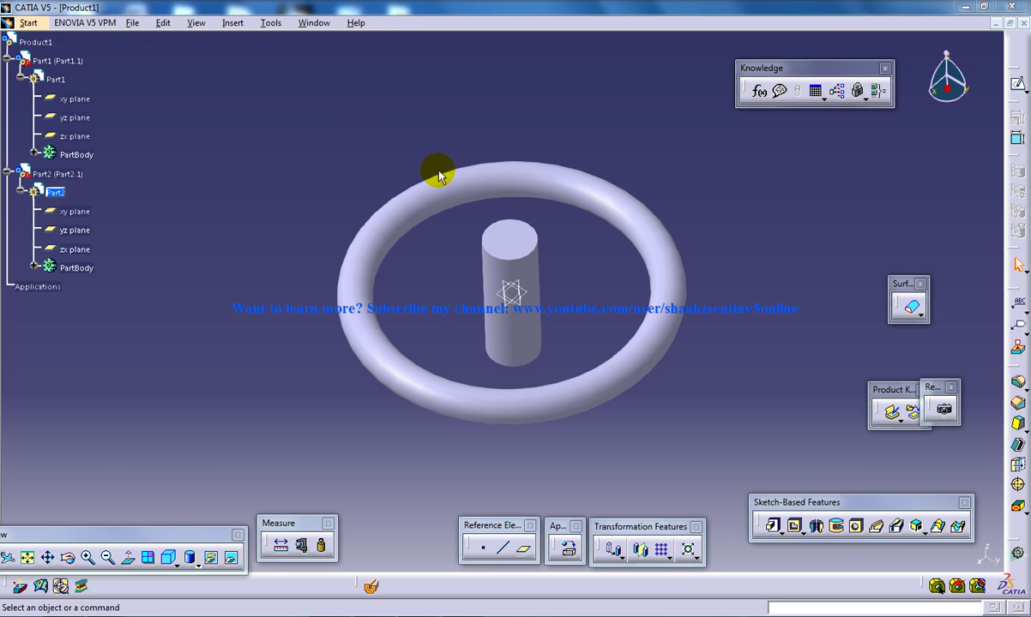
Create a reference plane offset 20 mm from Part2's yz plane.
middle_click_drag(516, 296, 494, 190)
middle_click_drag(454, 269, 497, 256)
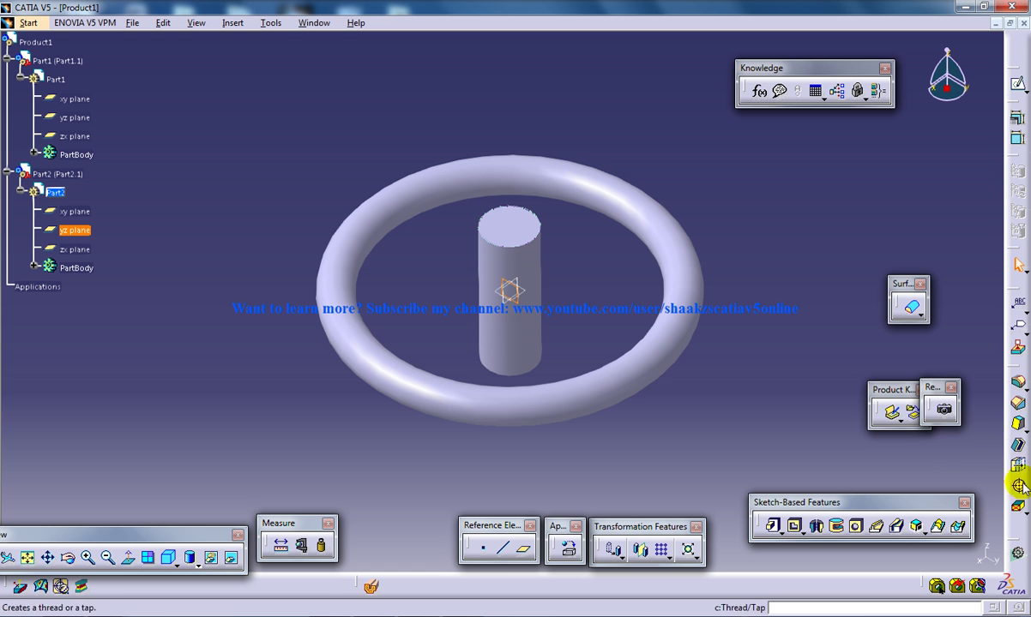
left_click(524, 548)
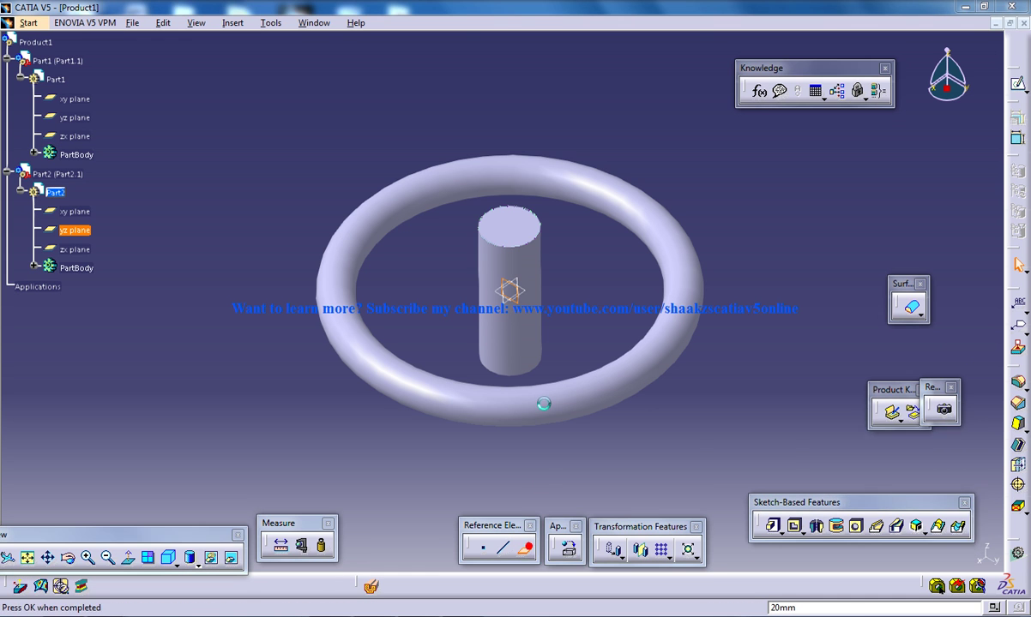
middle_click_drag(511, 340, 449, 339)
left_click(686, 434)
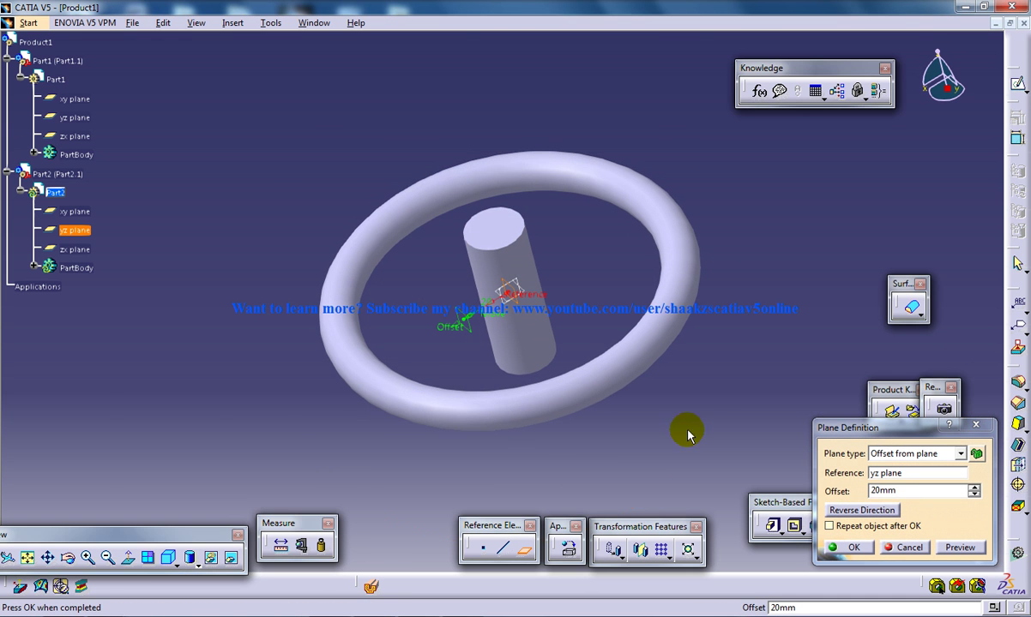
left_click(855, 548)
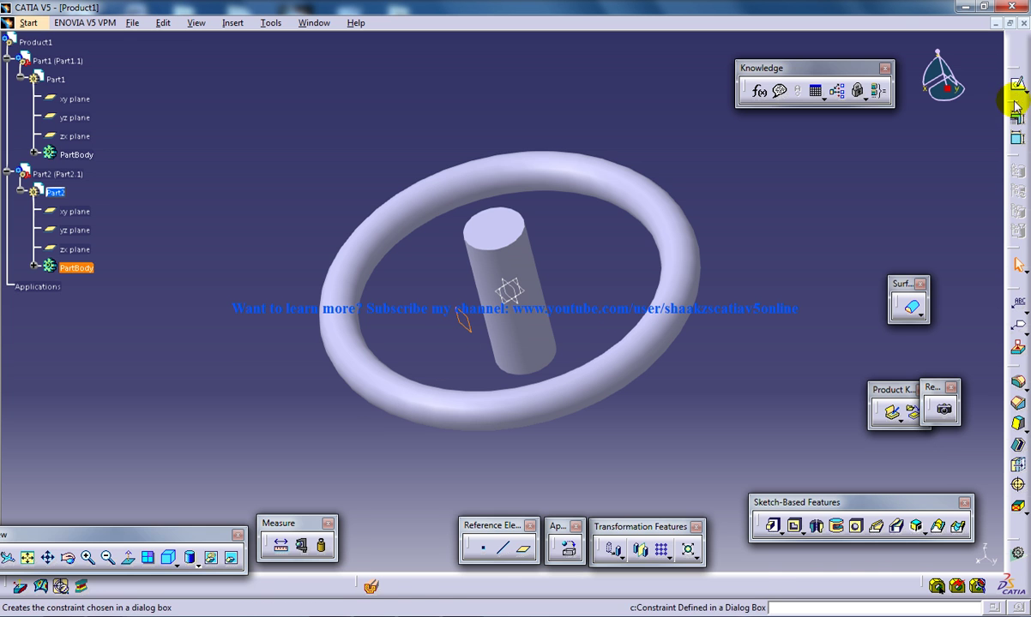
Sketch a small rectangle centred on the origin on the offset plane and exit the sketch.
left_click(463, 319)
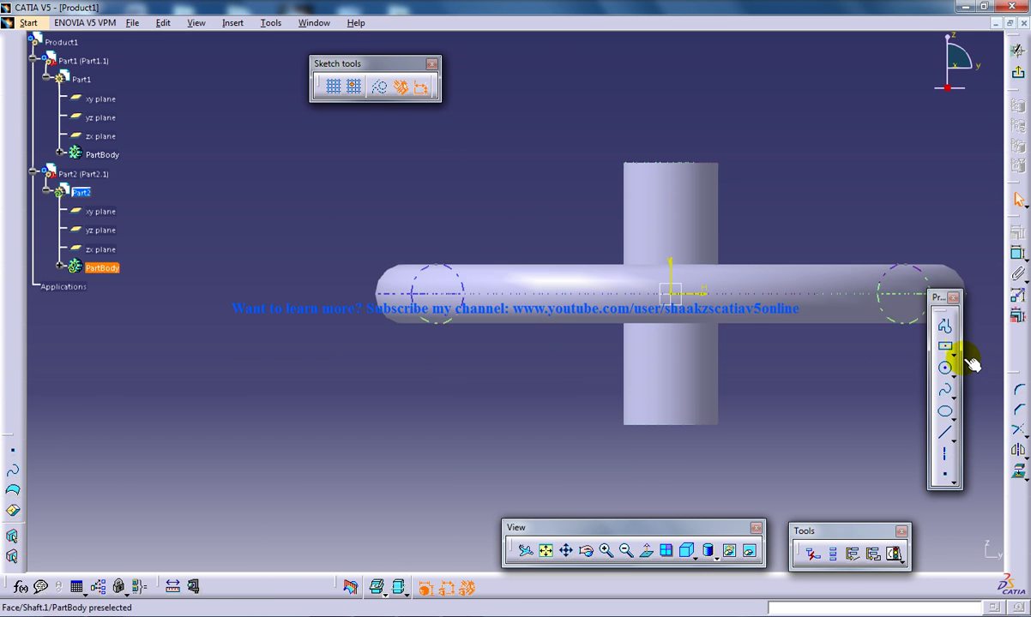
left_click(945, 347)
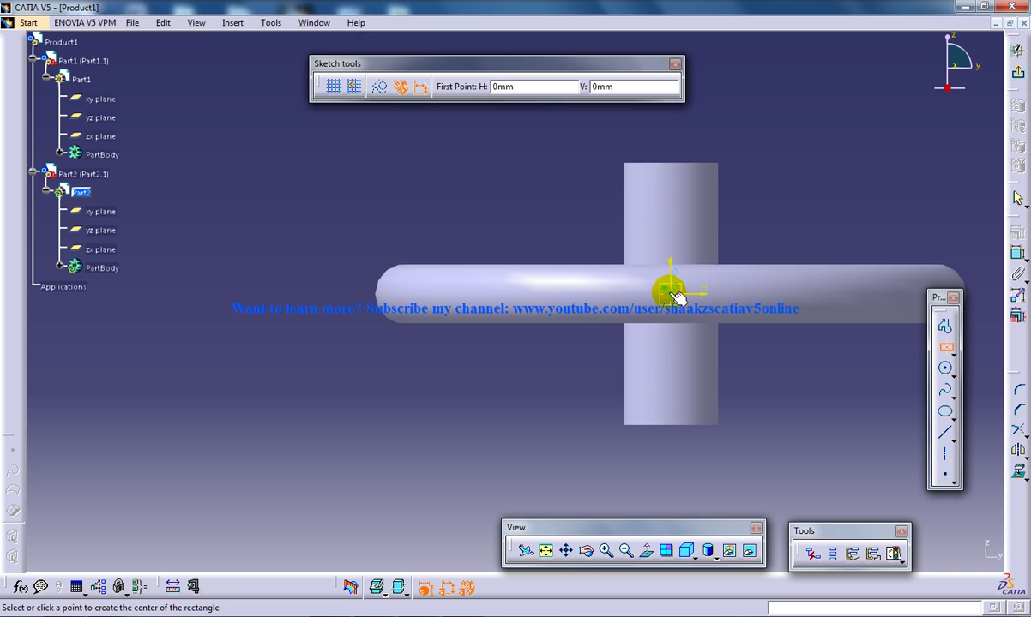
left_click(671, 289)
left_click(696, 278)
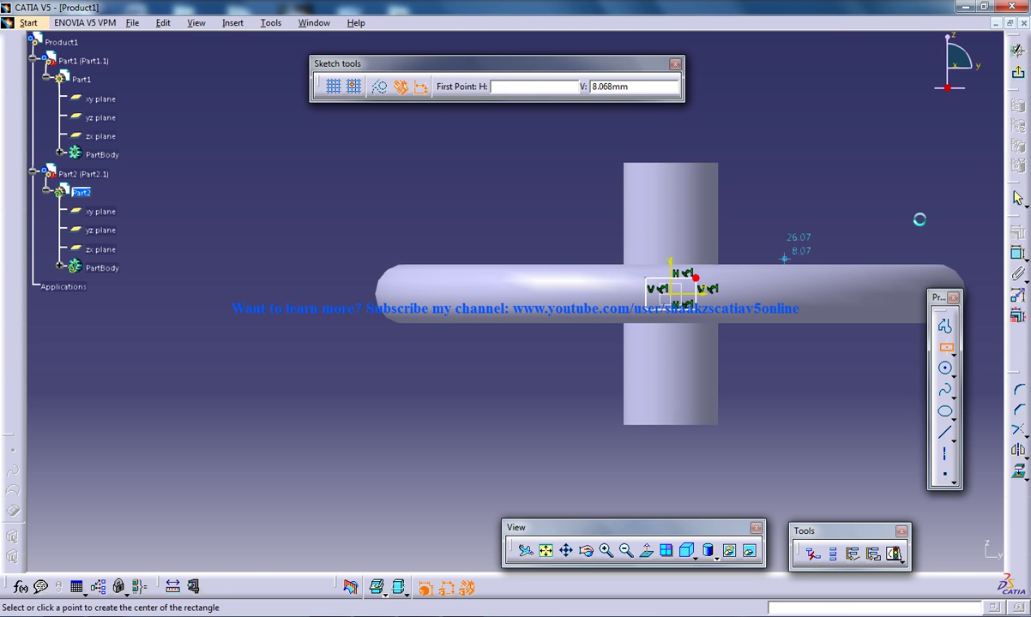
left_click(1020, 77)
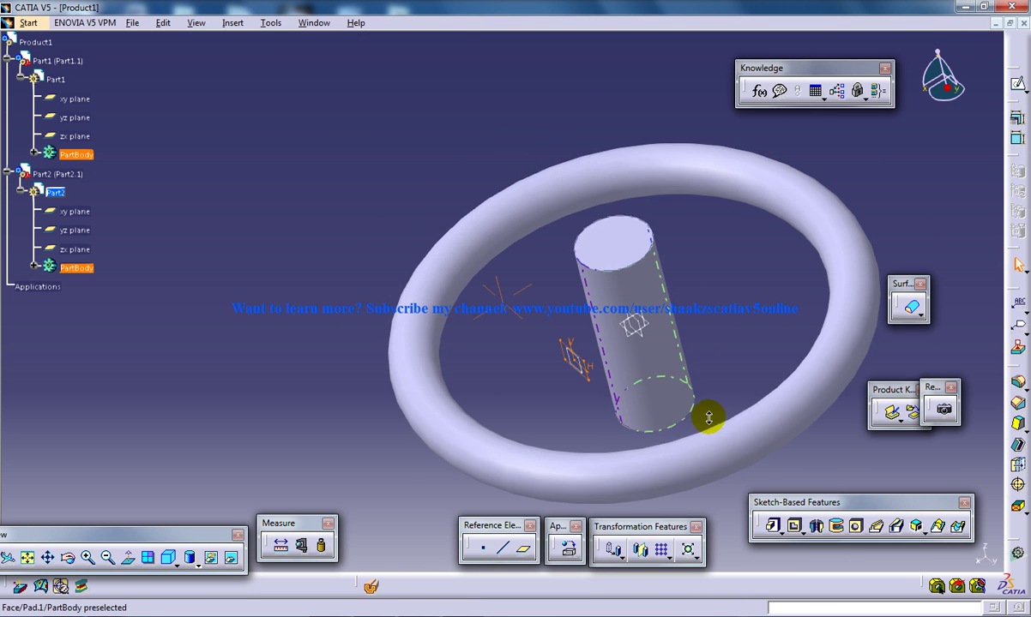
Project the small rectangle sketch onto the central cylinder along the yz plane direction, and hide the source sketch.
middle_click_drag(708, 418, 717, 306)
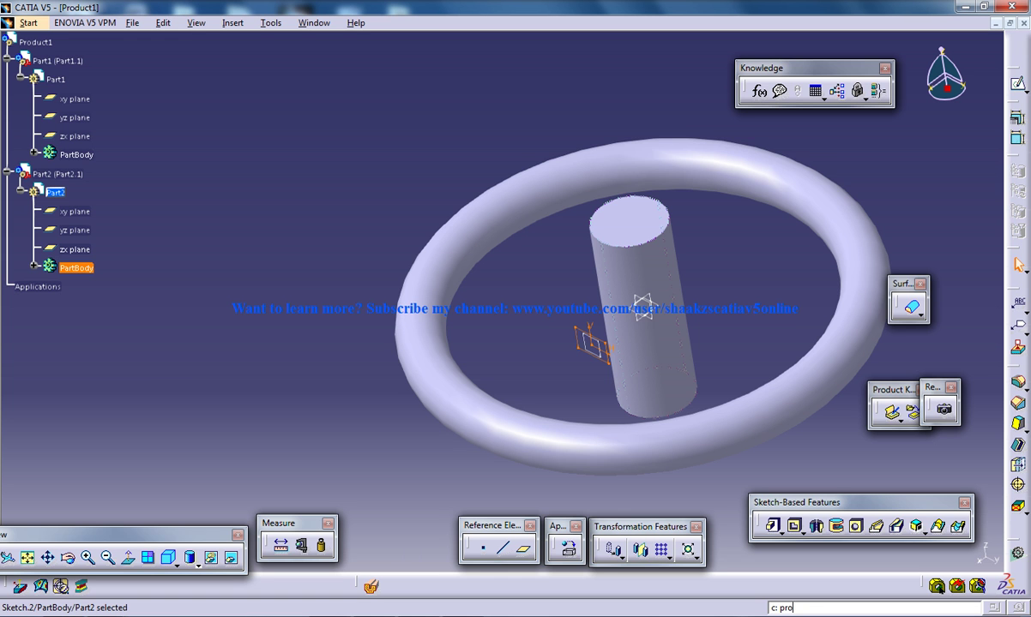
key("Return")
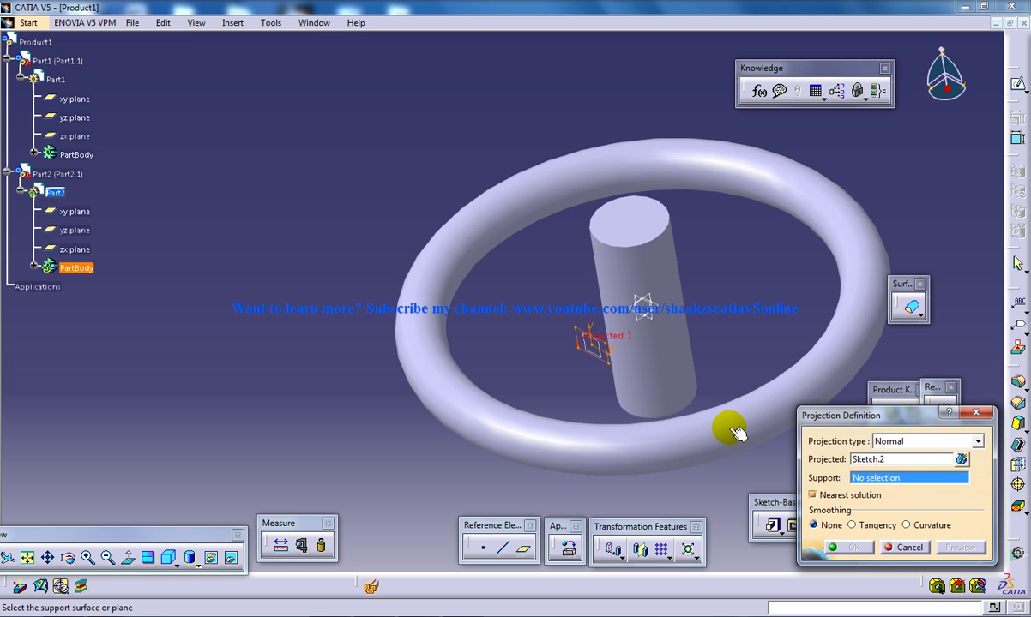
left_click(904, 441)
left_click(892, 467)
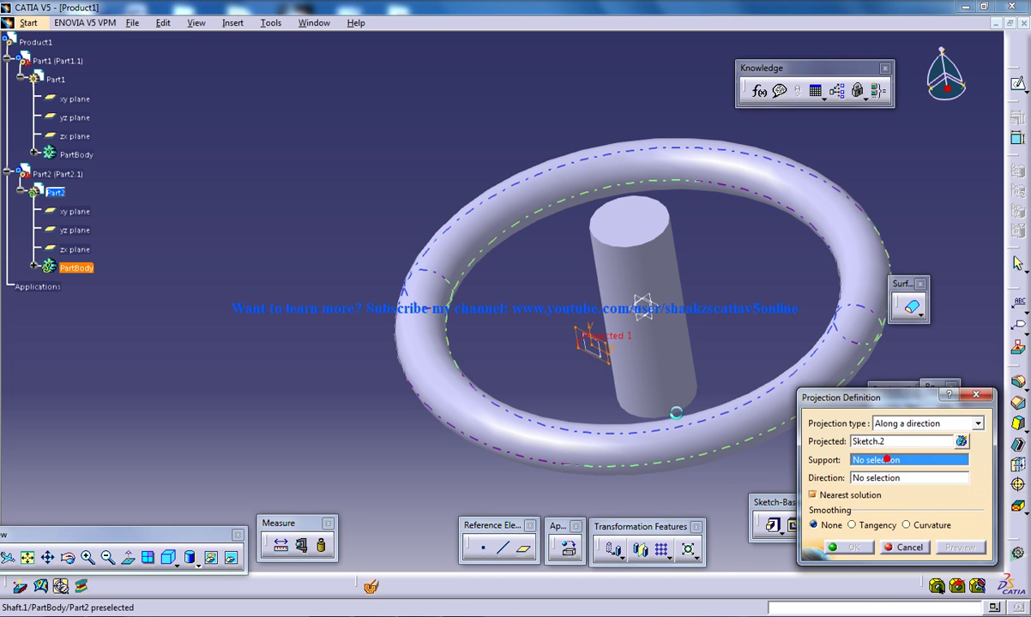
left_click(667, 359)
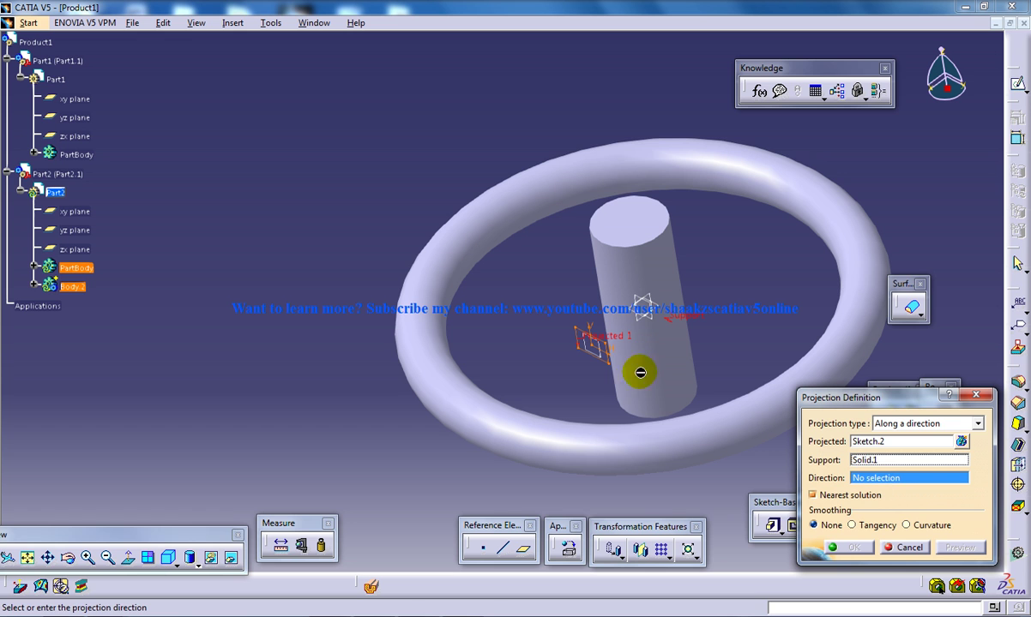
left_click(657, 324)
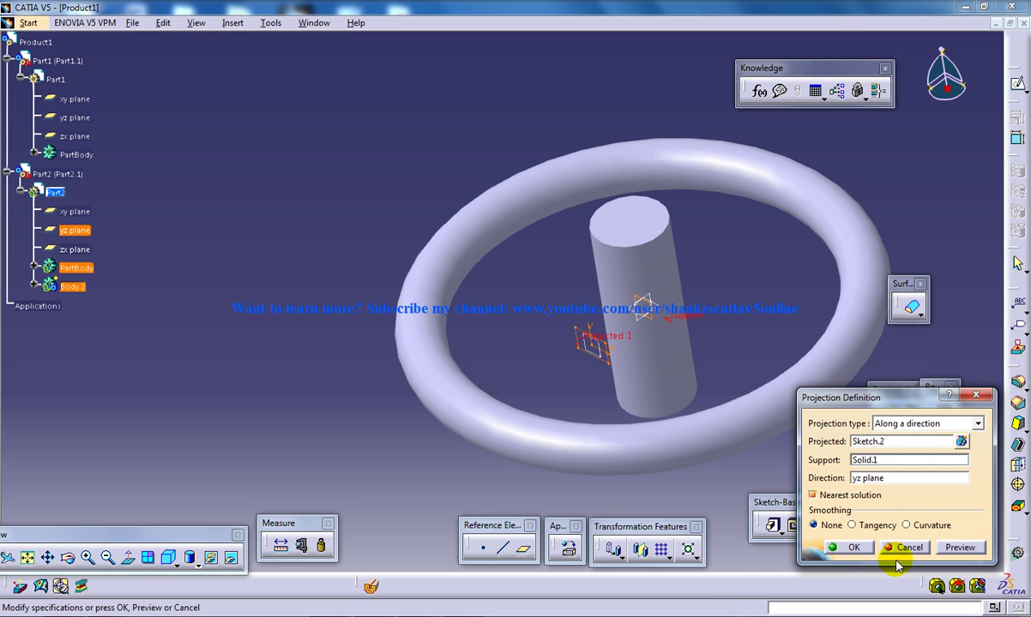
left_click(855, 548)
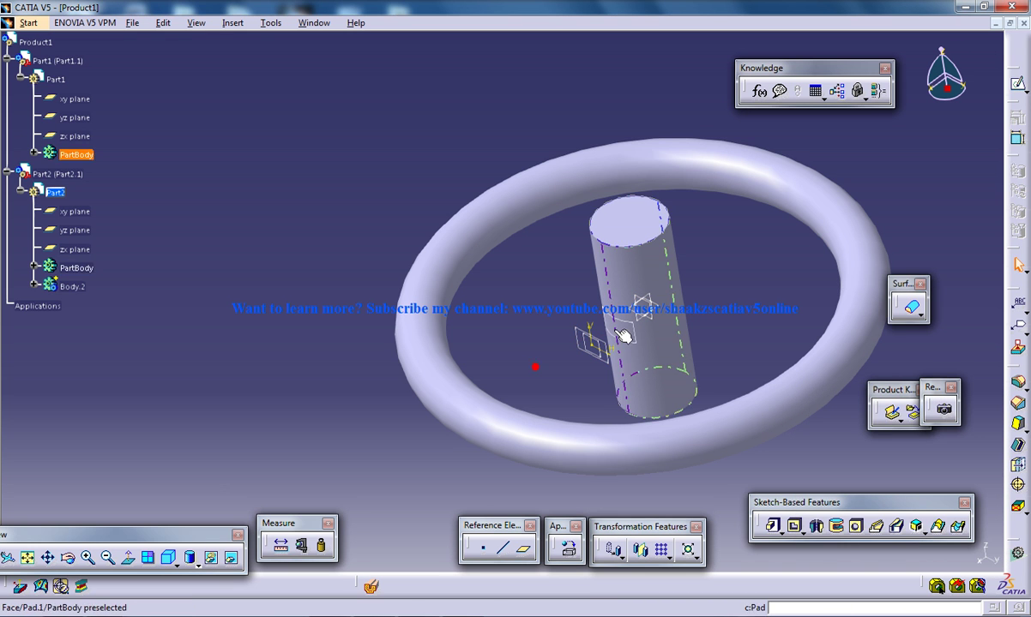
right_click(577, 329)
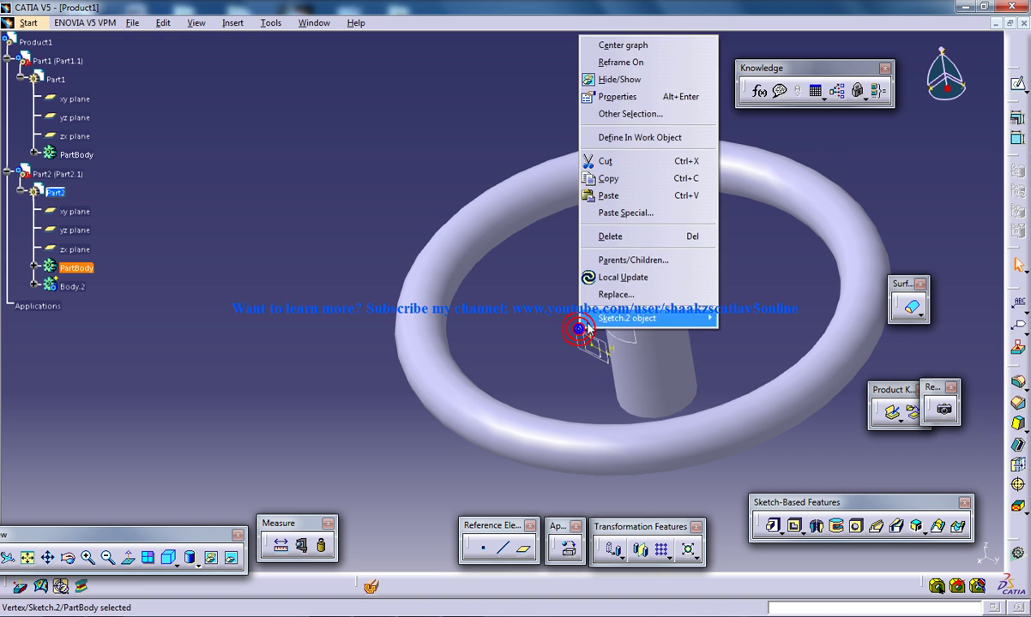
left_click(618, 82)
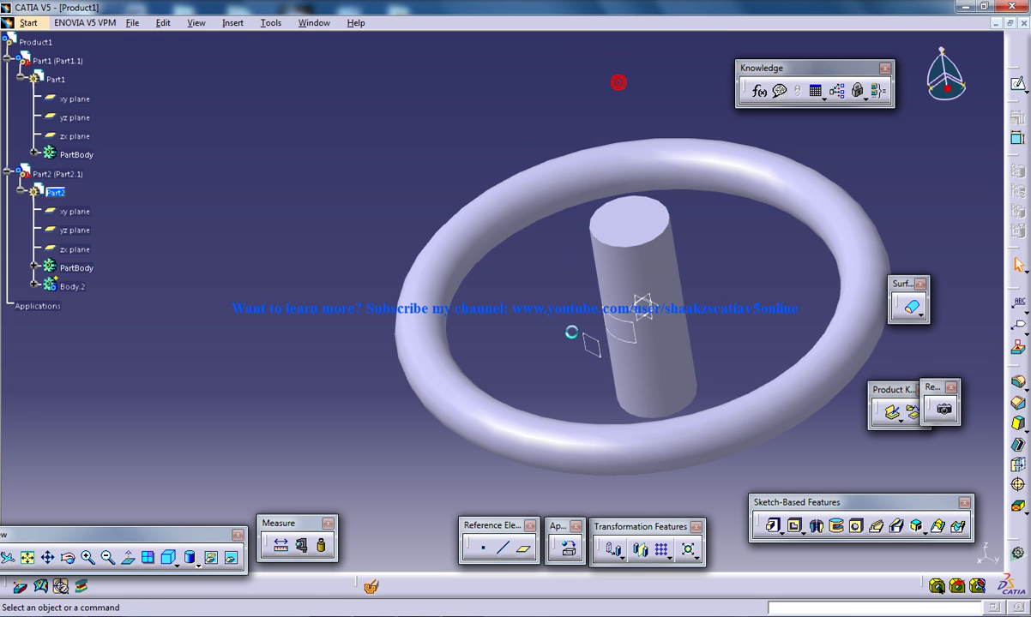
Sketch a larger rectangle centred on the origin on the same offset plane, enclosing the projected outline, and exit the sketch.
left_click(1013, 84)
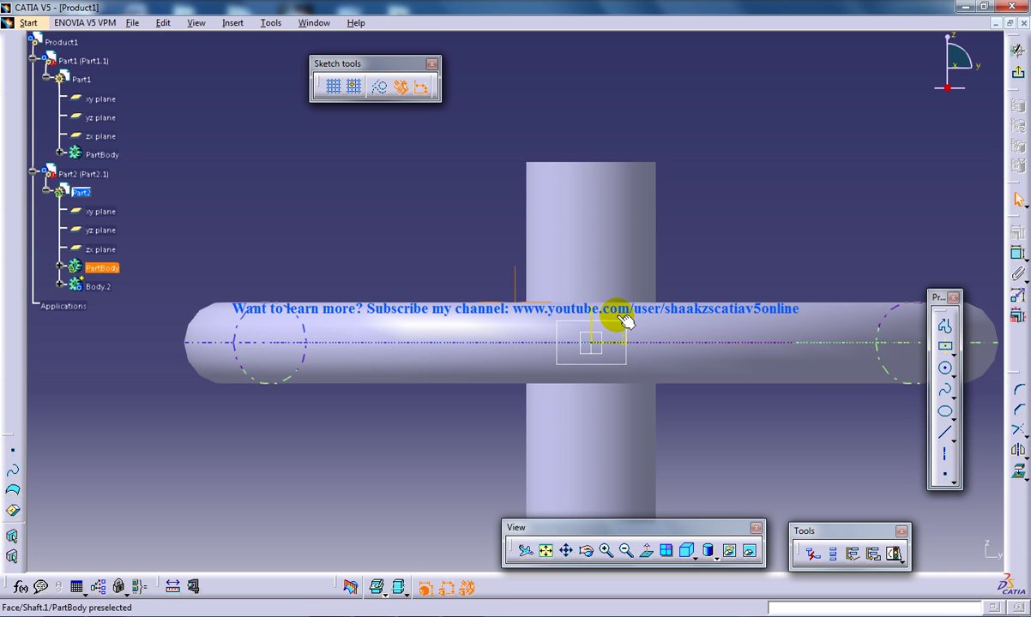
left_click(944, 346)
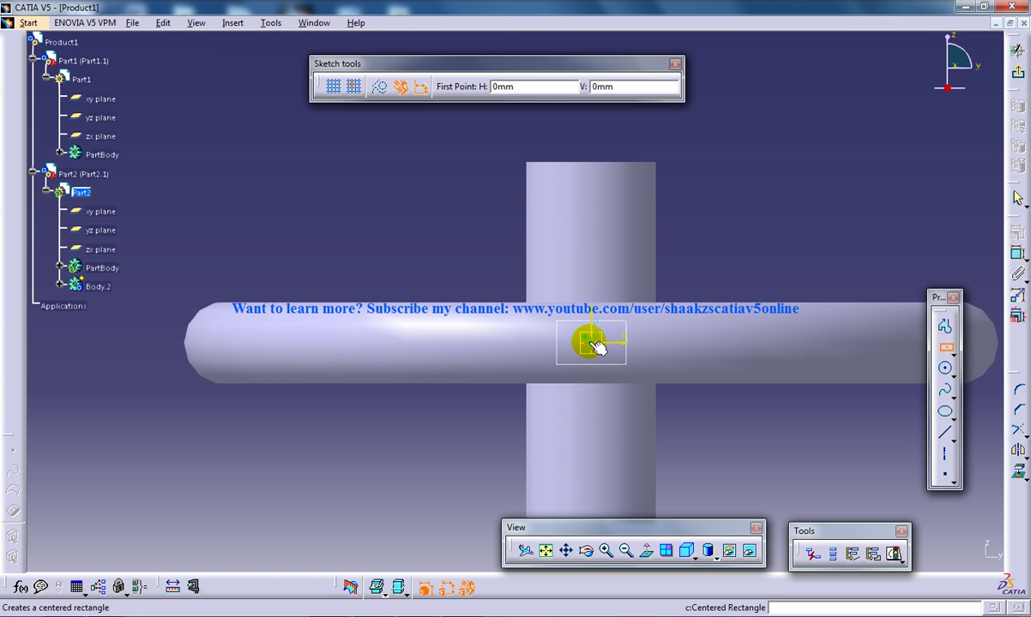
left_click(591, 343)
left_click(649, 313)
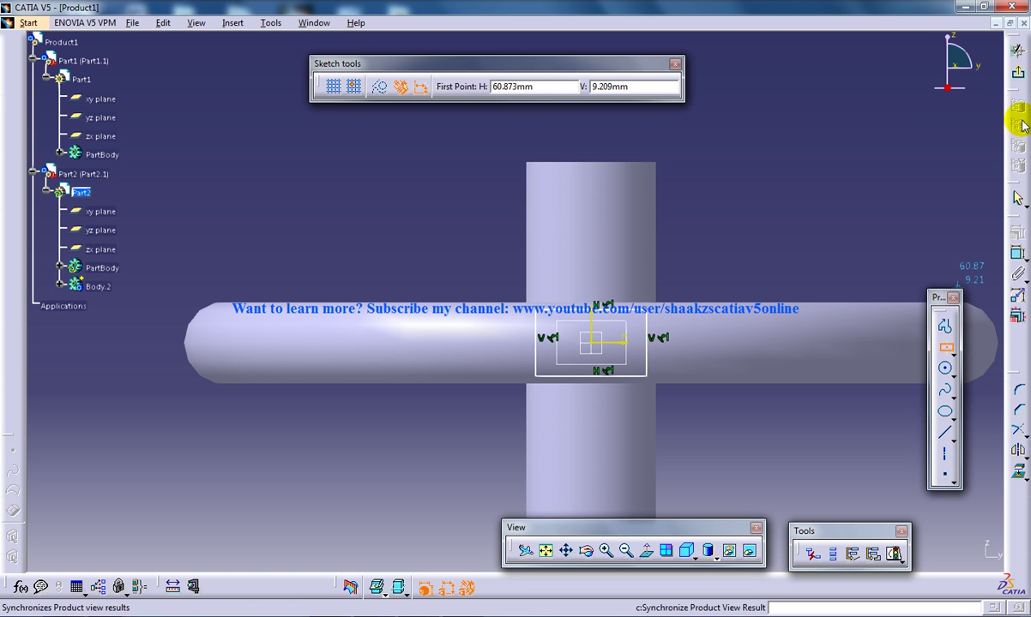
left_click(1018, 72)
Project the larger rectangle sketch onto the ring along a direction, using the yz plane as the direction.
middle_click_drag(668, 373, 588, 241)
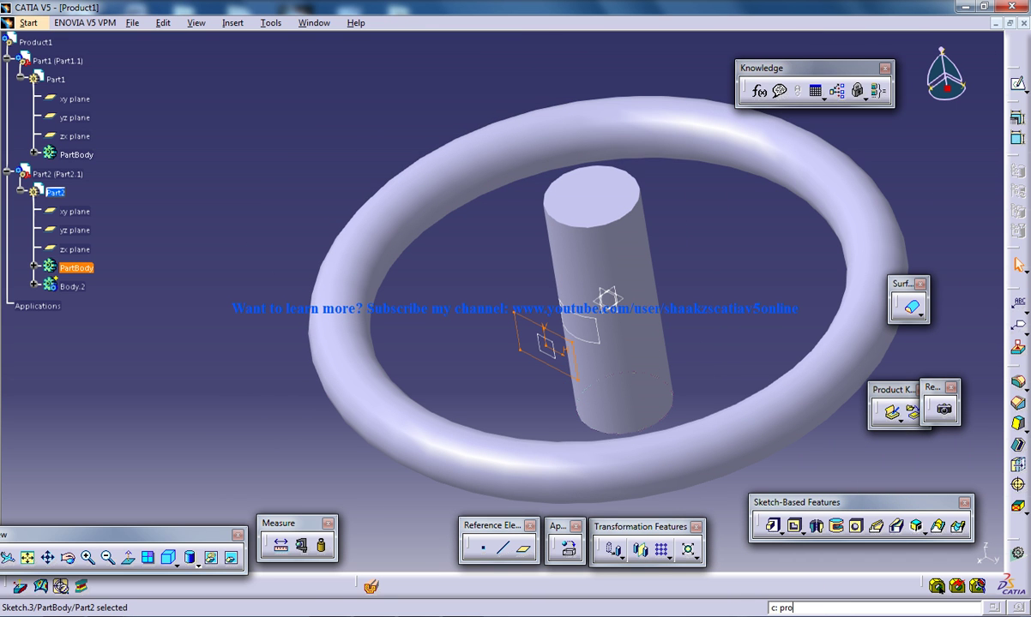
left_click(818, 609)
type("c: projection")
key("Return")
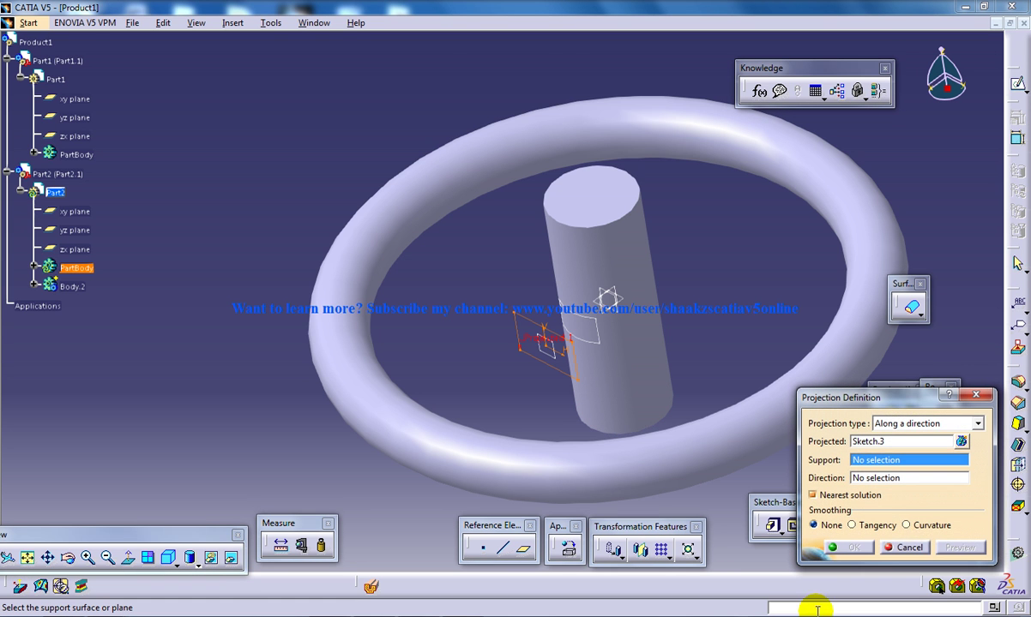
left_click(926, 424)
left_click(909, 439)
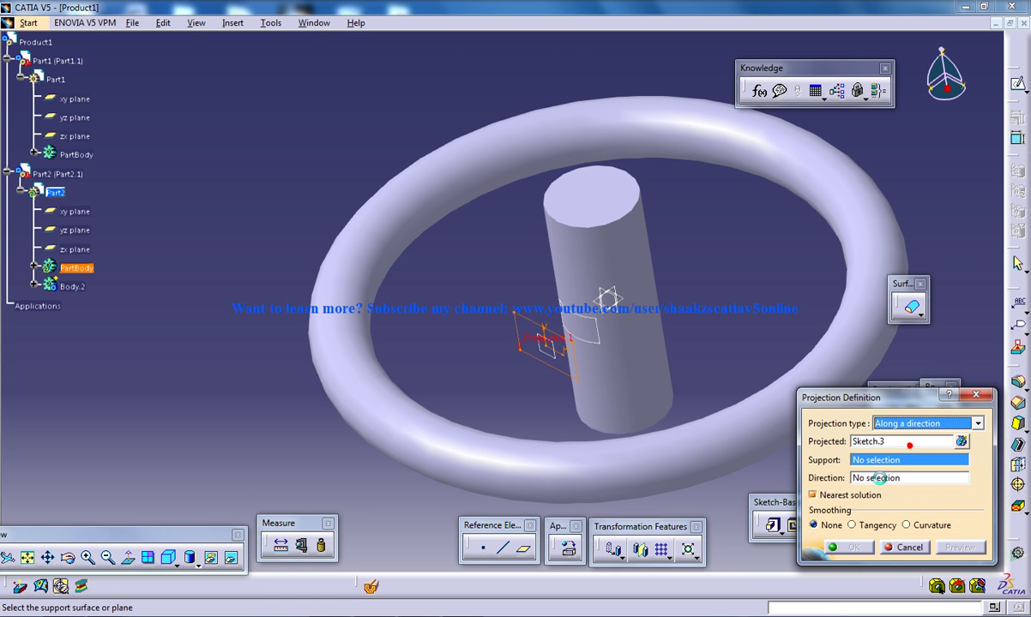
left_click(468, 455)
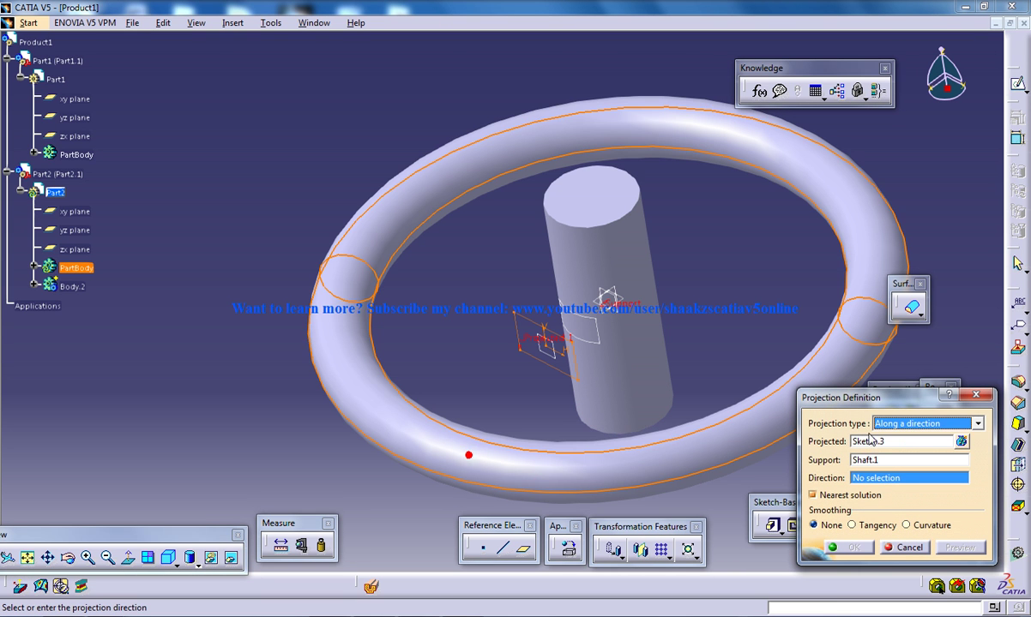
left_click(615, 311)
left_click(849, 547)
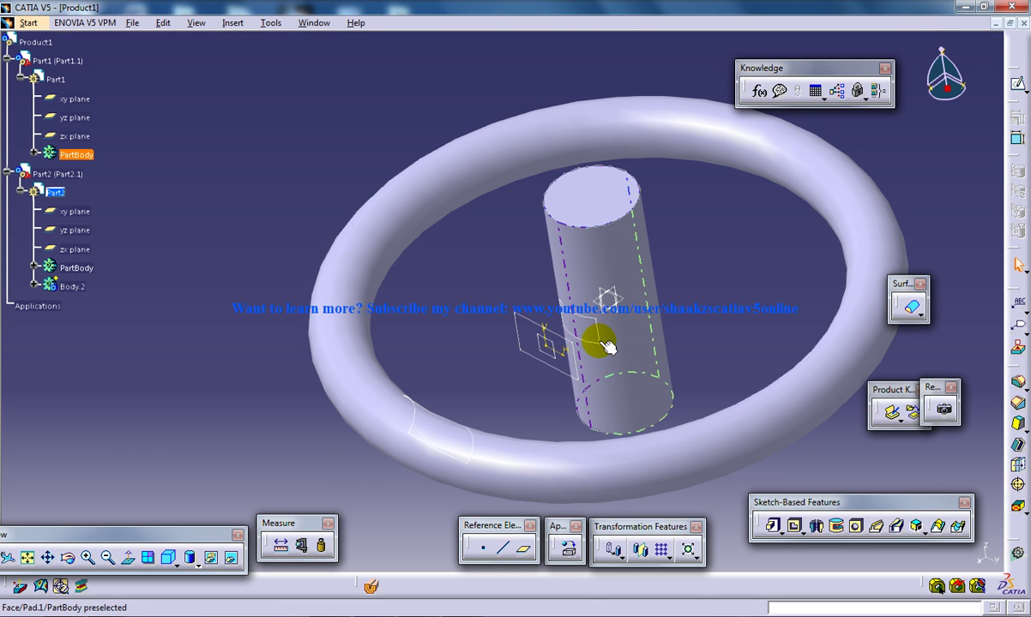
Hide the larger rectangle sketch on the offset plane.
middle_click_drag(605, 345, 503, 387)
right_click(544, 366)
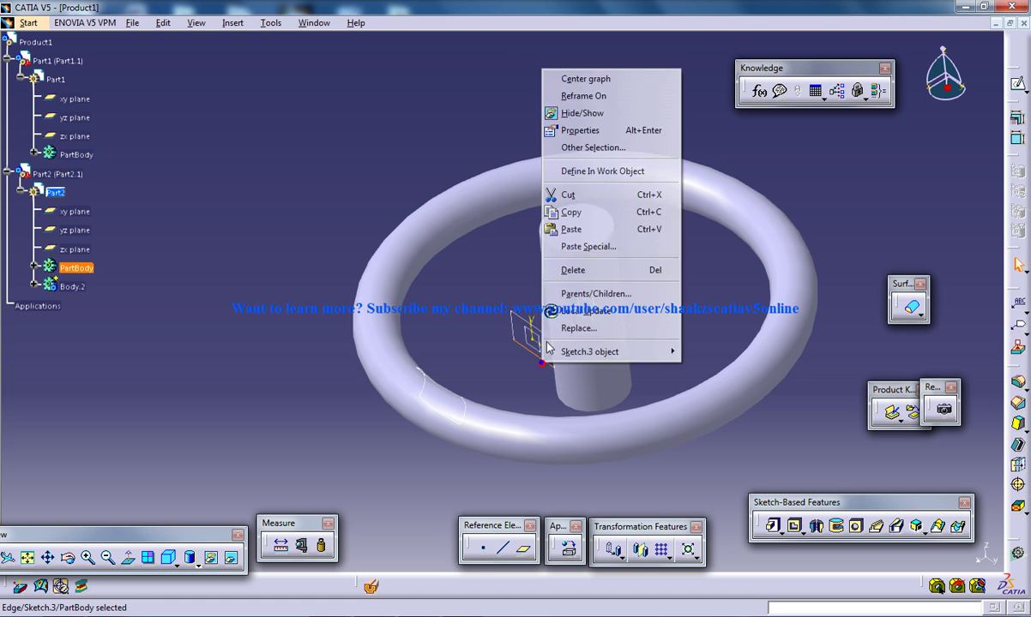
left_click(562, 112)
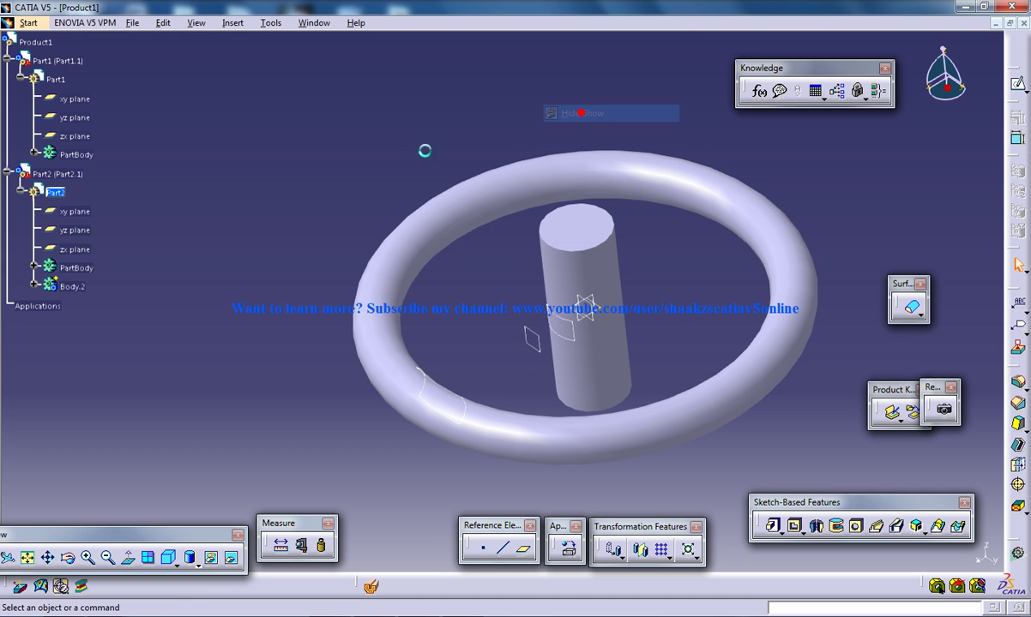
Start a multi-sections surface in Generative Shape Design with the ring's projected outline and the cylinder's projected outline as sections.
left_click(29, 22)
mouse_move(51, 74)
left_click(246, 144)
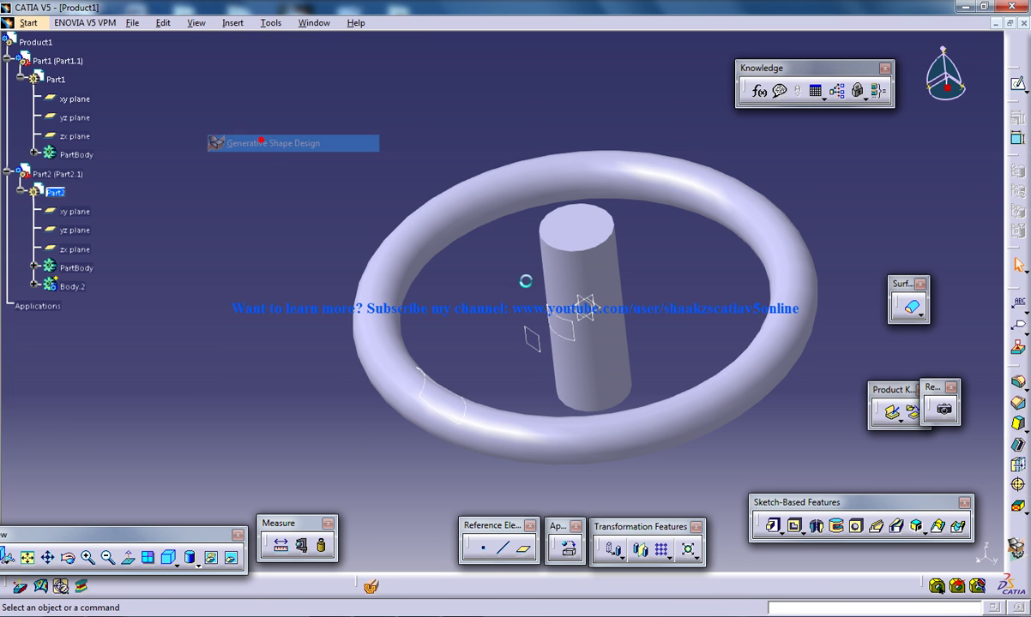
middle_click_drag(527, 391, 480, 403)
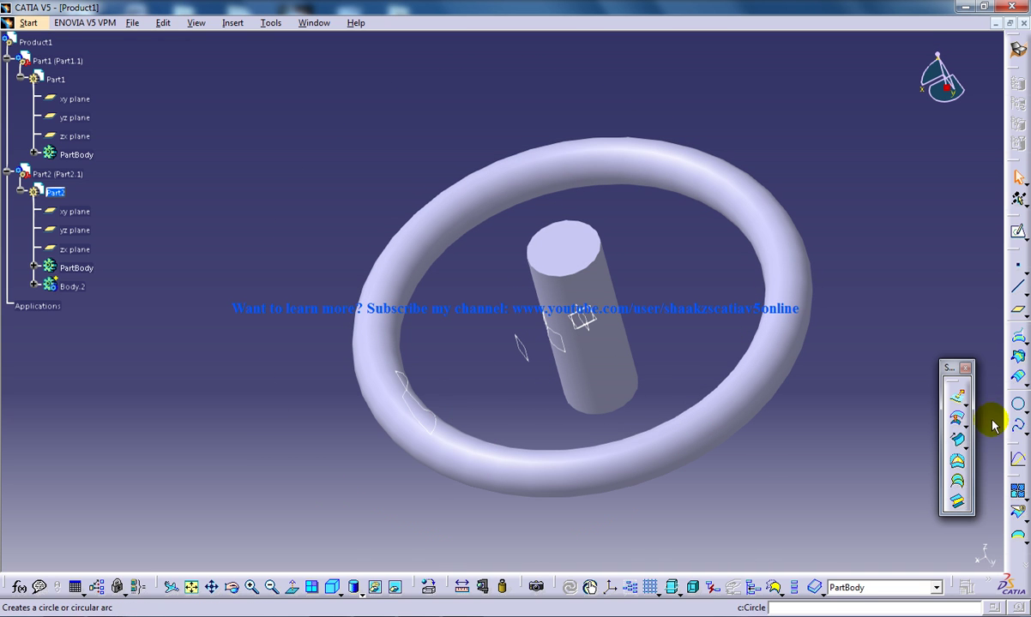
left_click(957, 481)
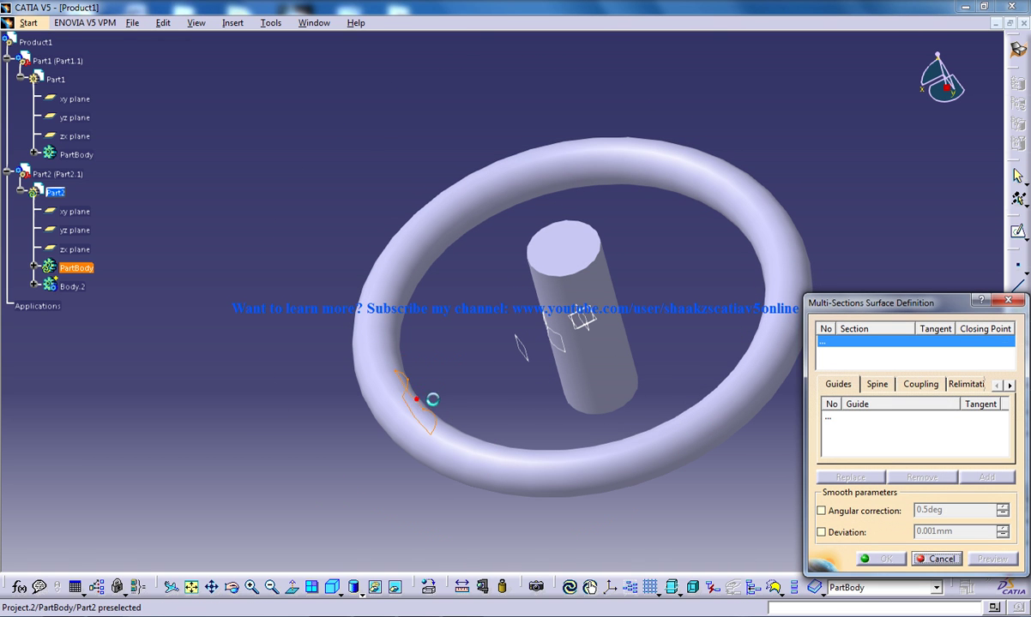
left_click(417, 402)
left_click(559, 337)
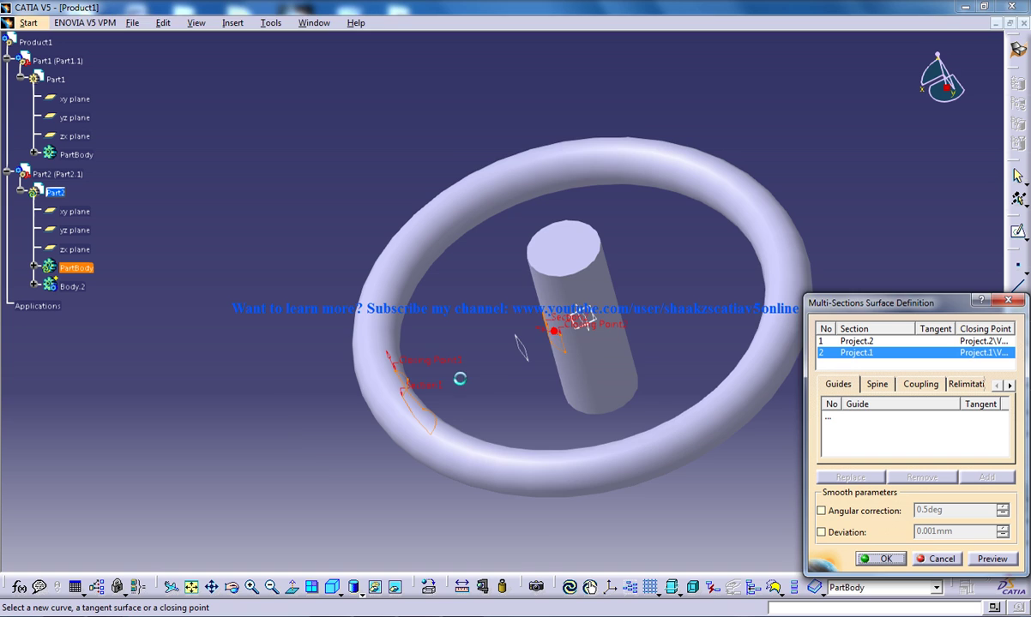
Replace the cylinder section's closing point with the corner matching the ring section's closing point, and create the surface.
middle_click_drag(461, 375, 559, 341)
right_click(651, 333)
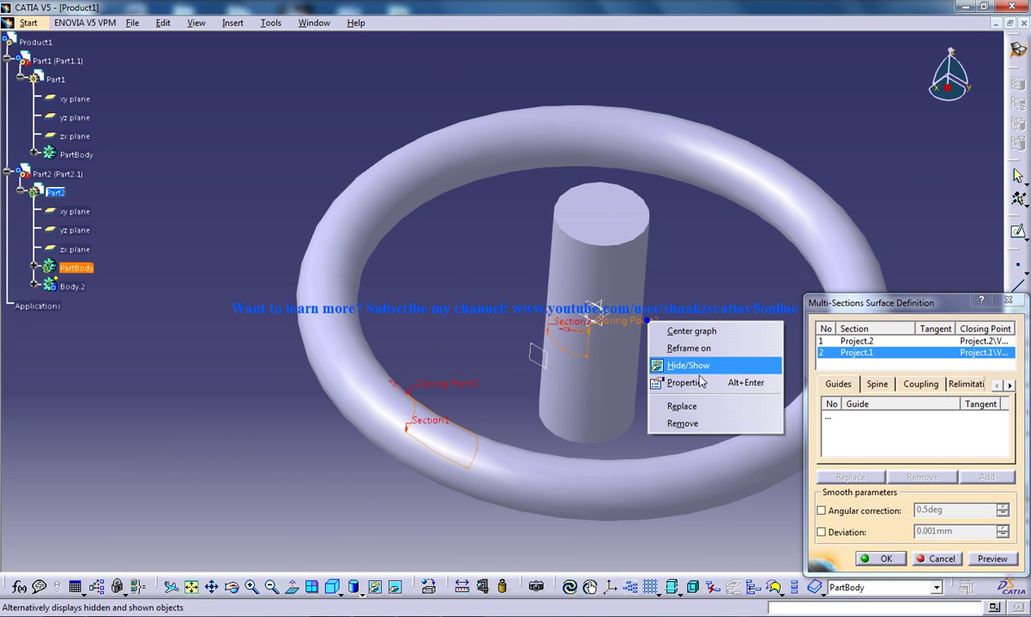
left_click(690, 406)
left_click(548, 313)
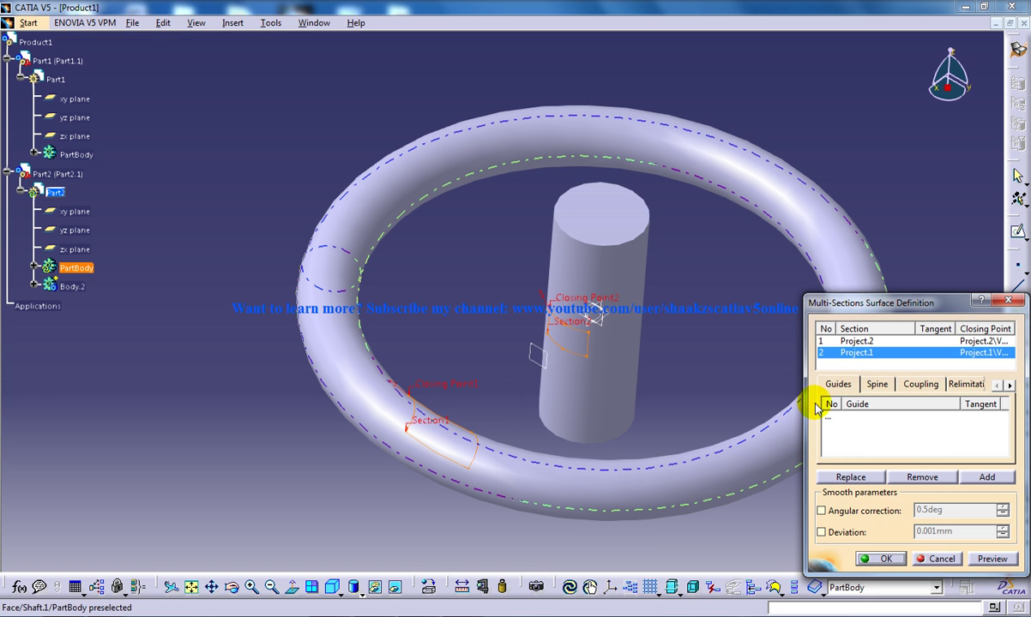
left_click(888, 558)
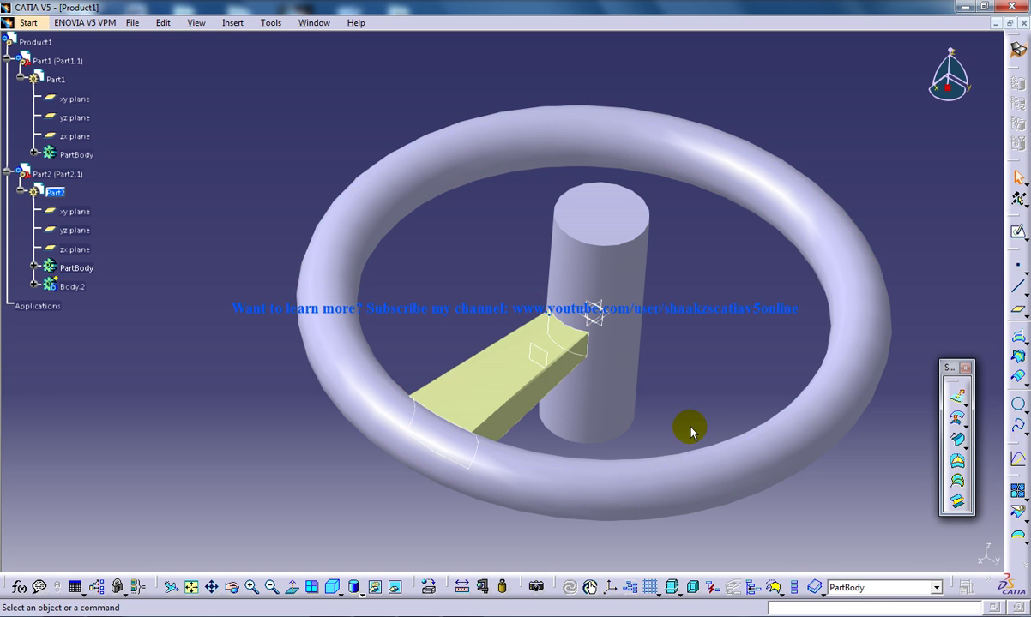
Hide the central cylinder and the ring so only the spoke surface and its construction geometry show.
middle_click_drag(686, 426, 624, 456)
right_click(598, 312)
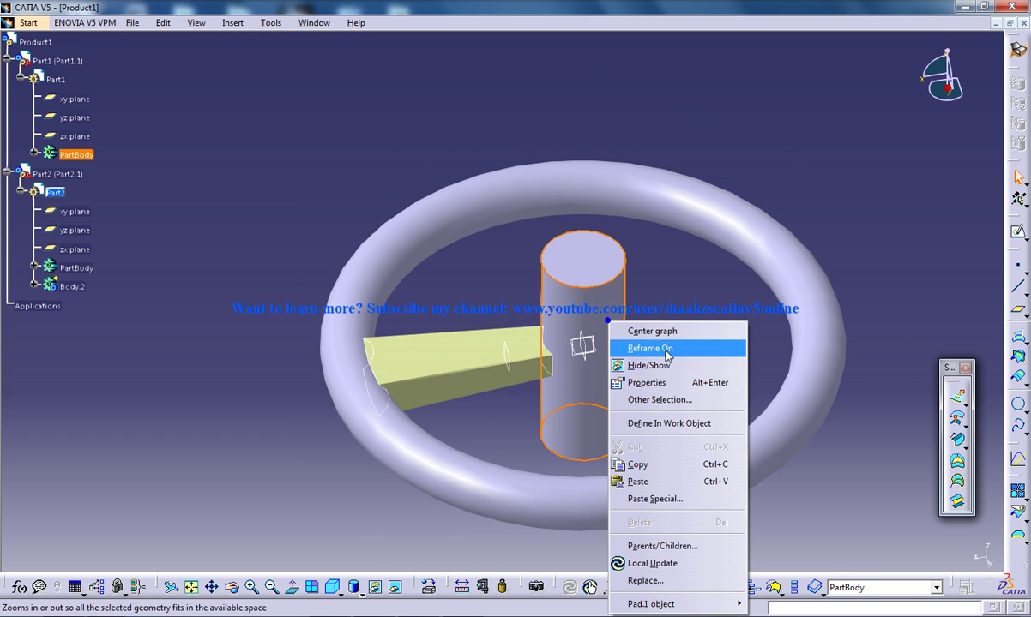
left_click(638, 363)
right_click(342, 312)
left_click(384, 356)
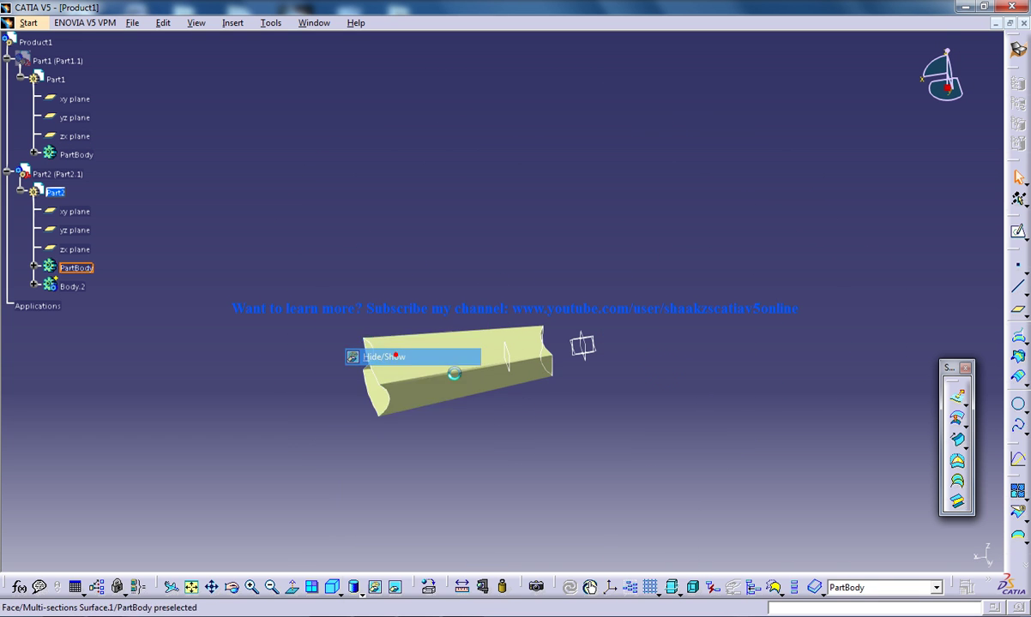
Fill the open cylinder-side end of the spoke surface, using the projected outline as the closed boundary.
middle_click_drag(383, 360, 510, 354)
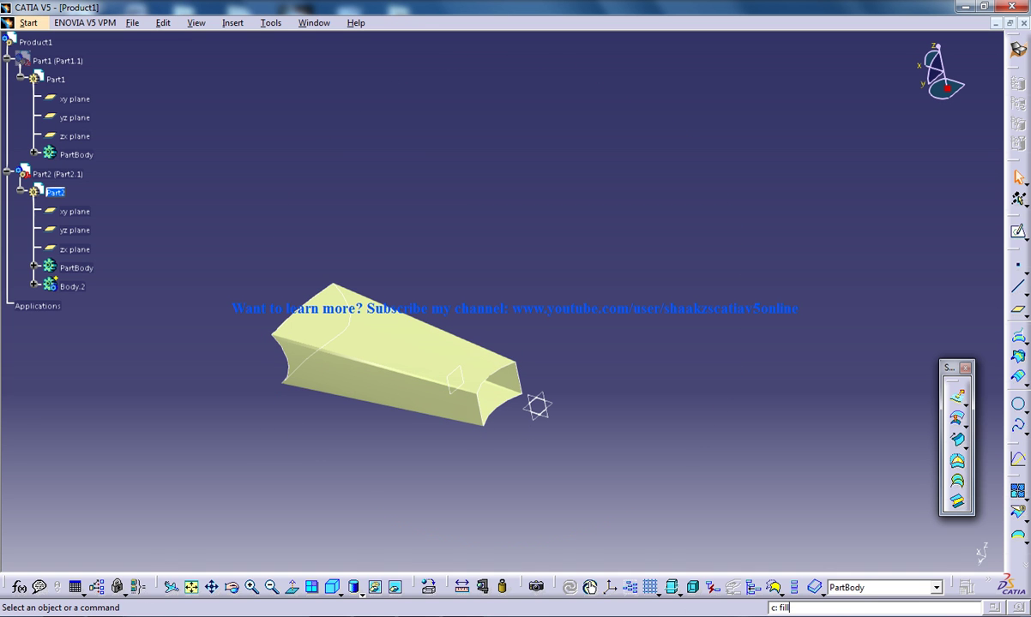
type("c: fill")
key("Return")
left_click(490, 374)
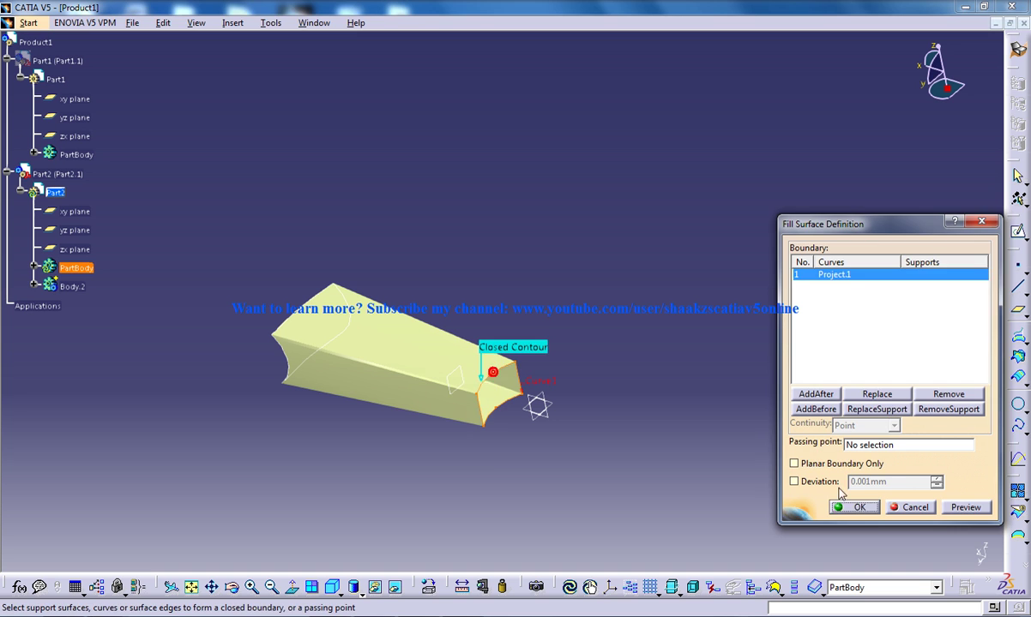
left_click(861, 507)
middle_click_drag(384, 428, 475, 351)
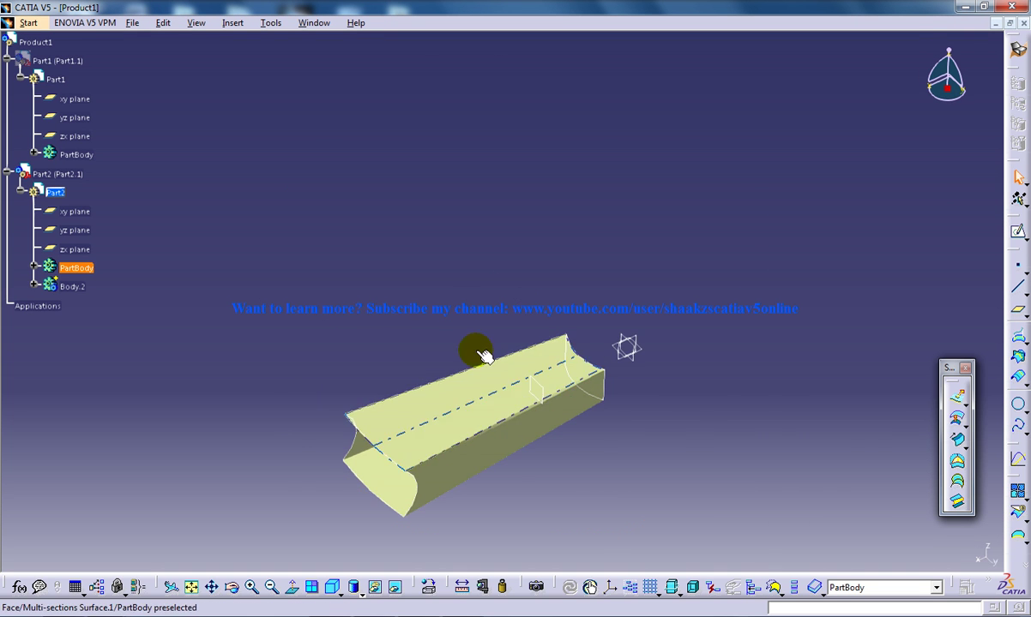
Fill the open ring-side end of the spoke surface, using its projected outline as the closed boundary.
middle_click_drag(476, 311, 817, 568)
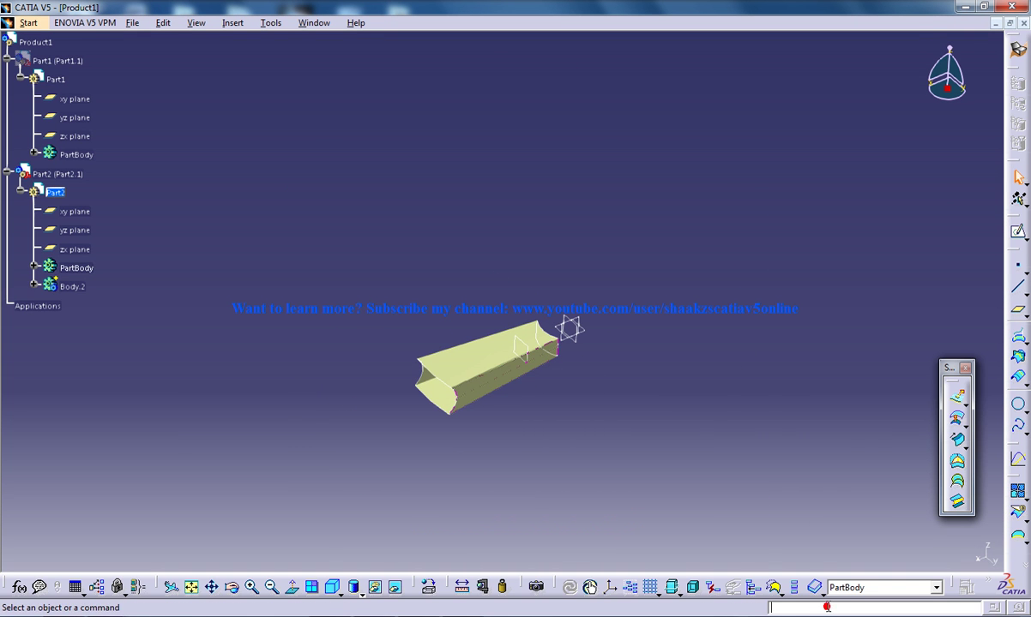
key("Return")
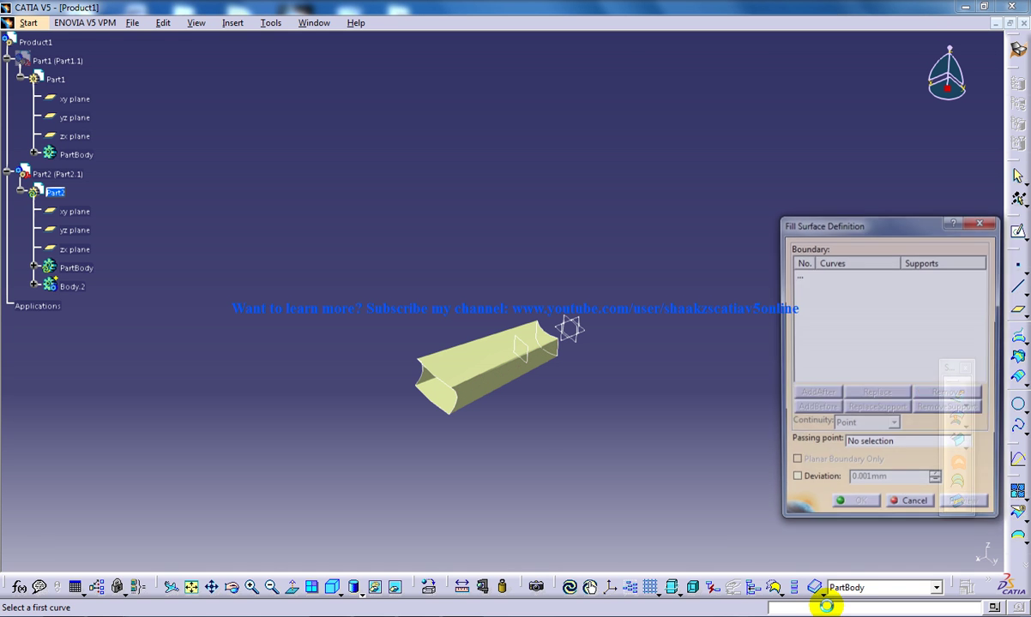
left_click(448, 386)
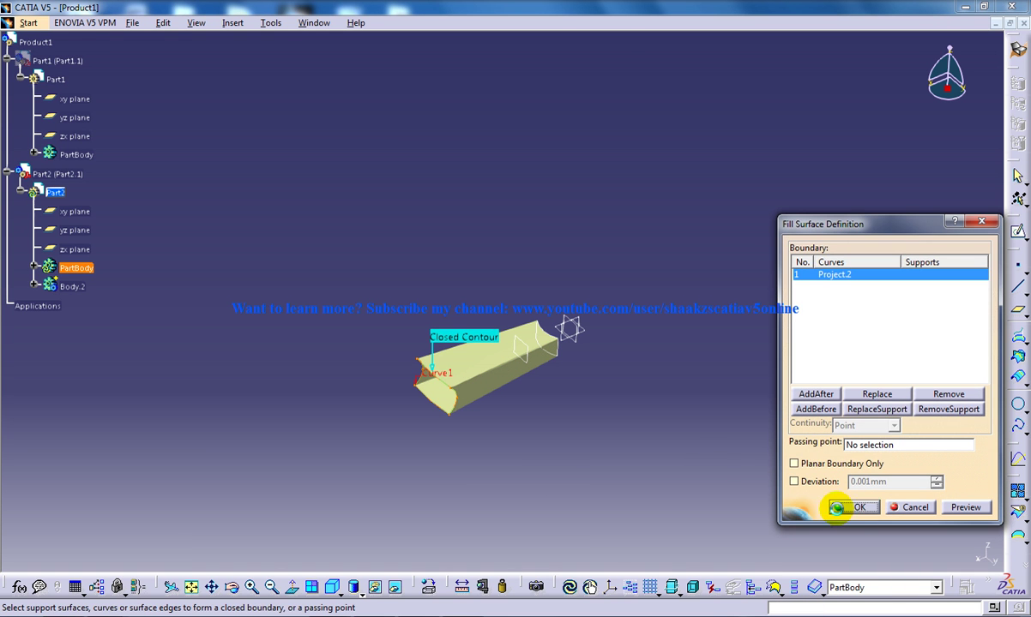
left_click(858, 508)
middle_click_drag(573, 431, 465, 295)
Switch to the Part Design workbench.
left_click(28, 22)
mouse_move(62, 58)
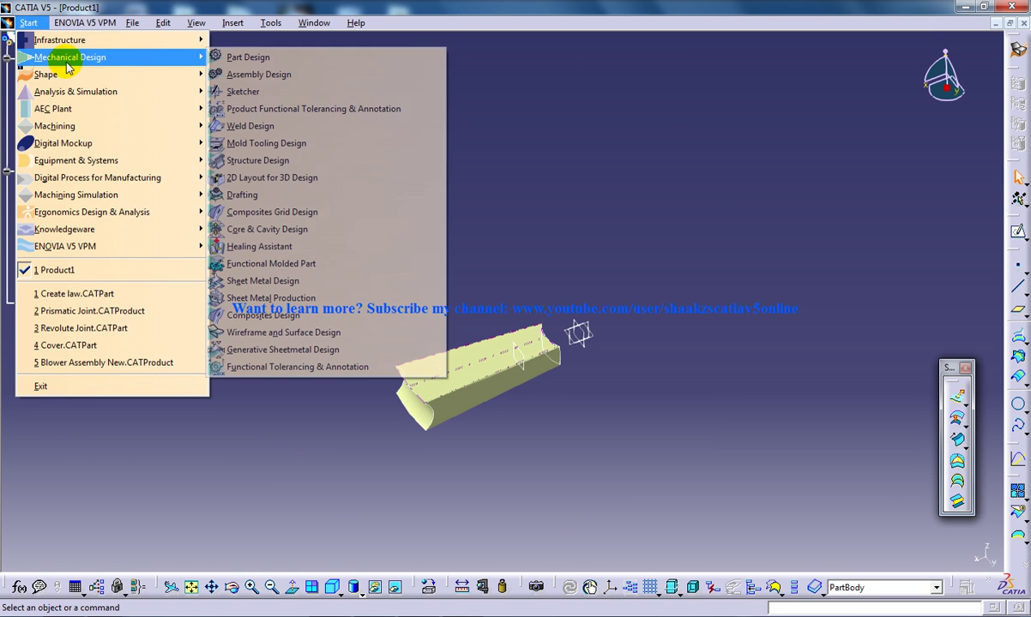
left_click(244, 56)
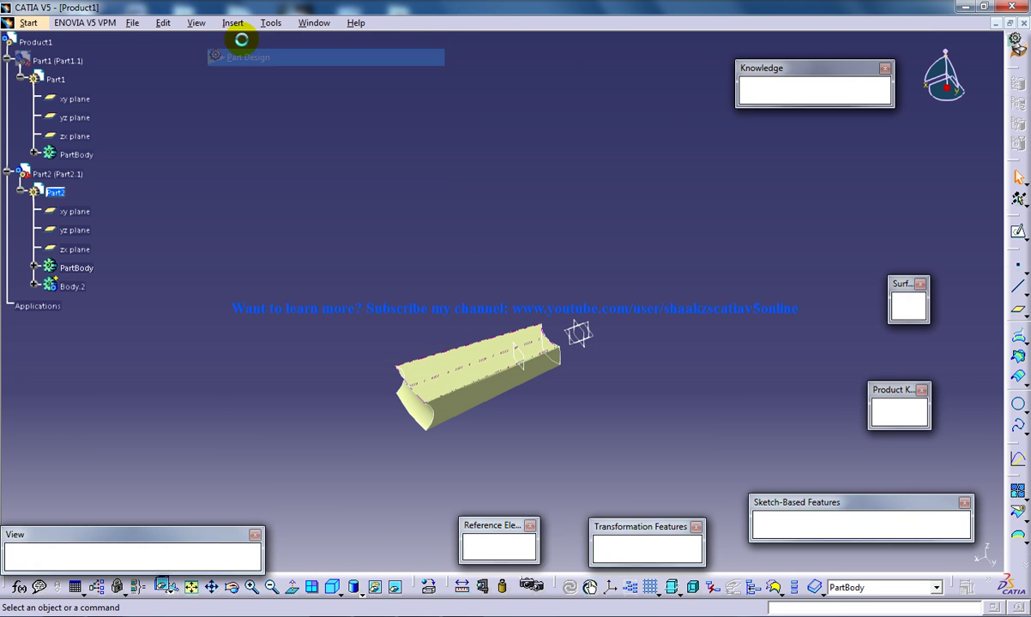
left_click(232, 23)
mouse_move(257, 268)
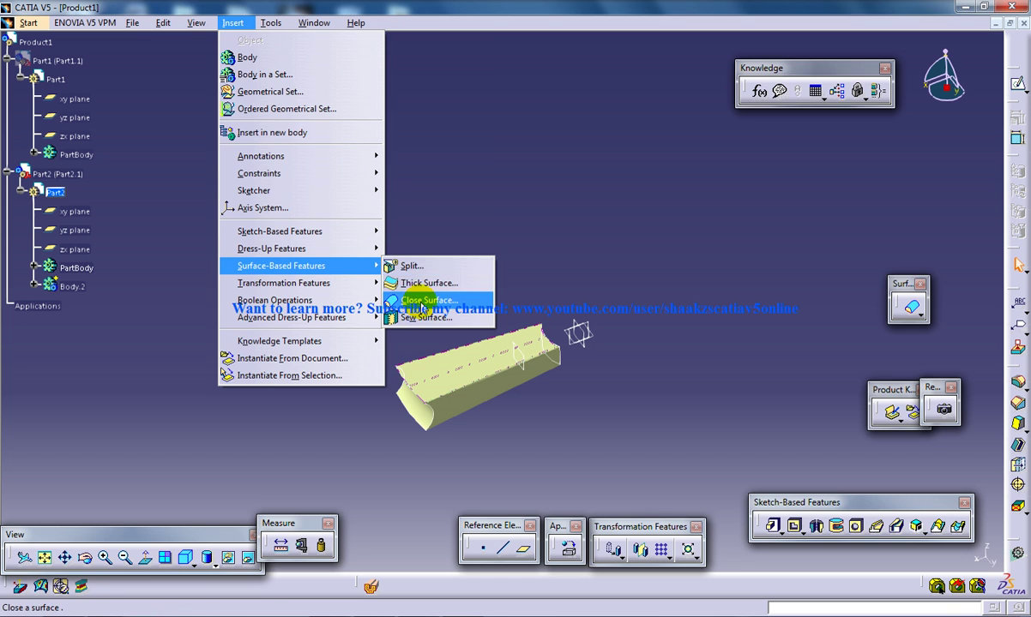
left_click(419, 298)
left_click(460, 380)
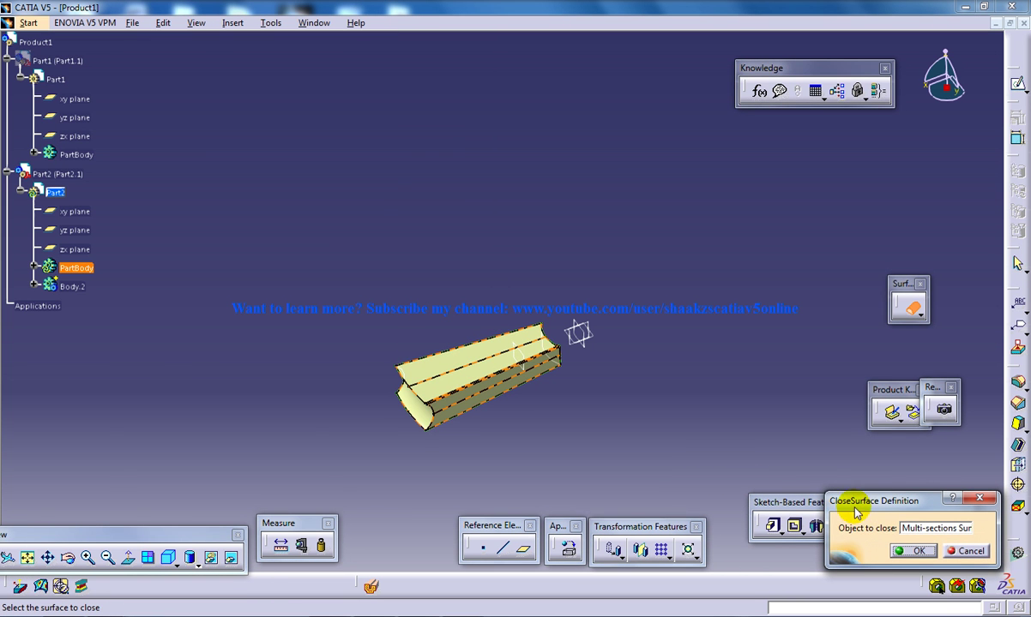
left_click(982, 553)
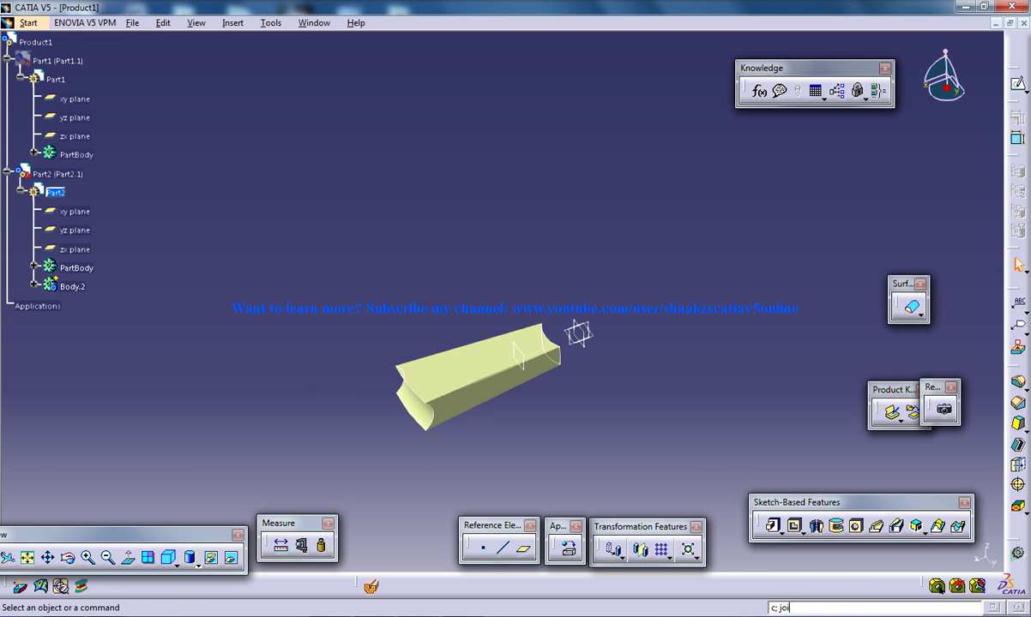
Join the ring-end fill, the multi-sections surface and the cylinder-end fill into one closed surface.
type("n")
key("Return")
left_click(559, 352)
type("c: join")
key("Return")
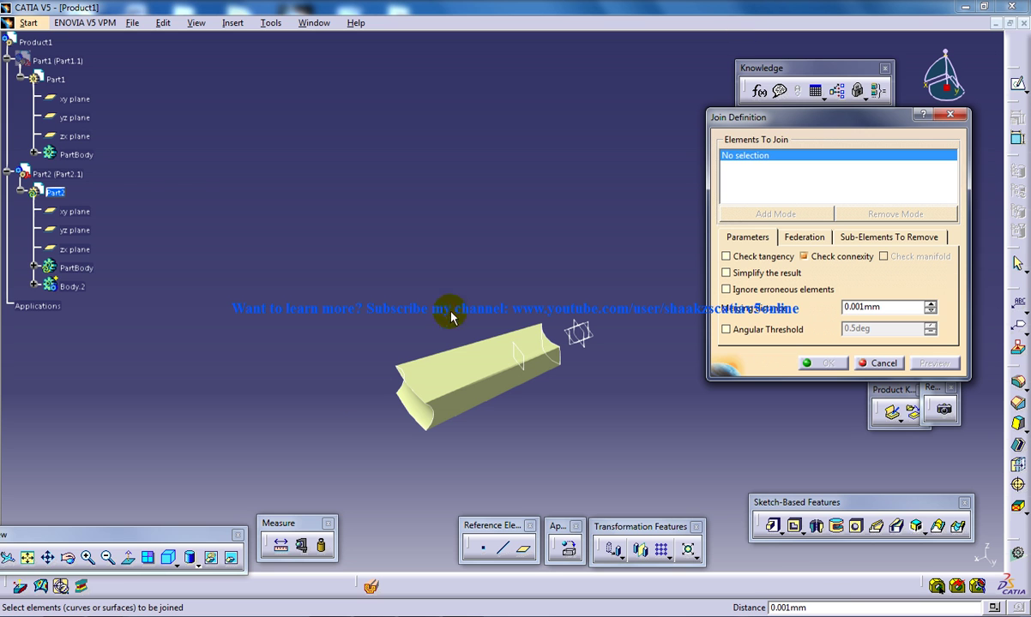
left_click(398, 410)
left_click(458, 359)
middle_click_drag(458, 359, 506, 363)
left_click(517, 359)
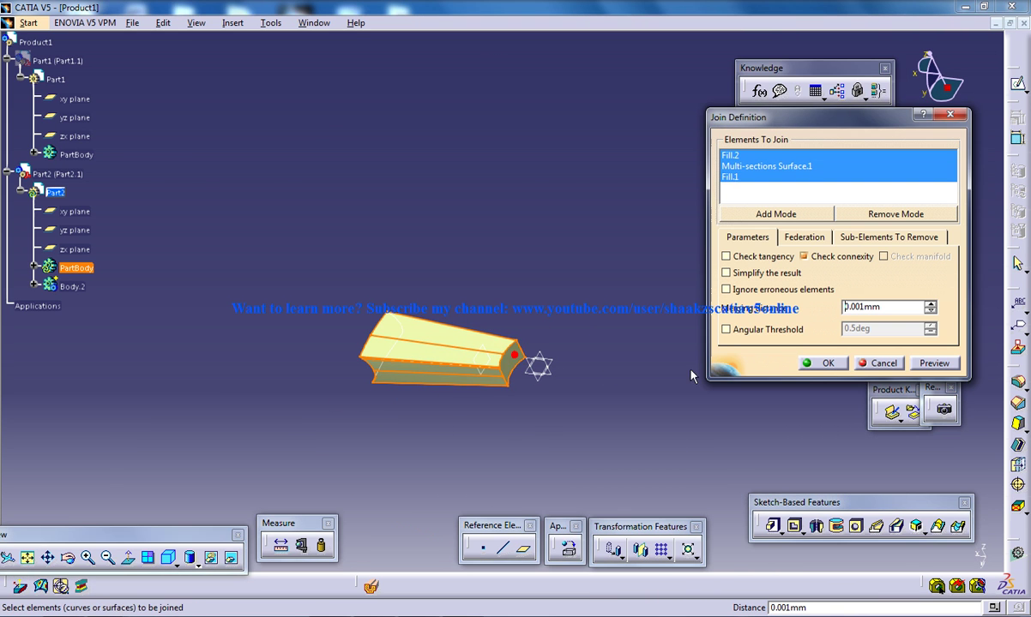
left_click(823, 364)
middle_click_drag(381, 341, 351, 292)
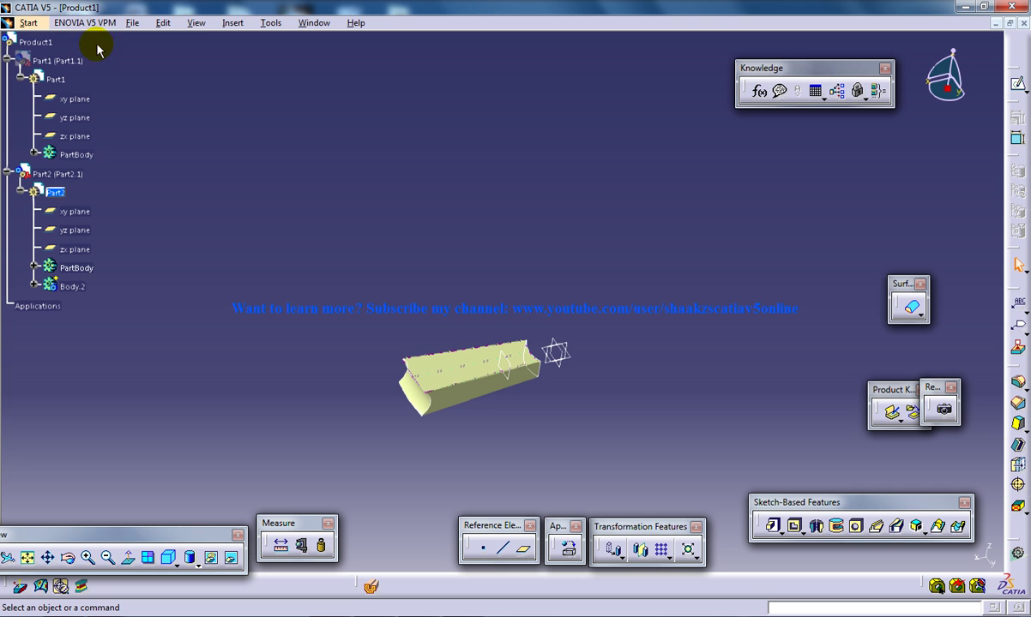
left_click(31, 22)
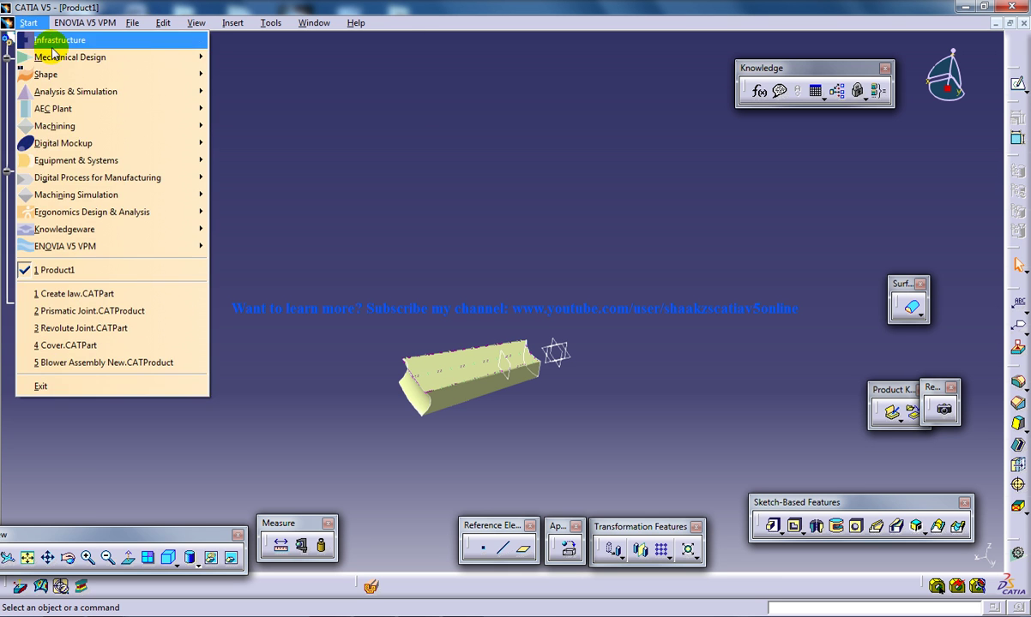
left_click(310, 24)
middle_click_drag(456, 325, 459, 356)
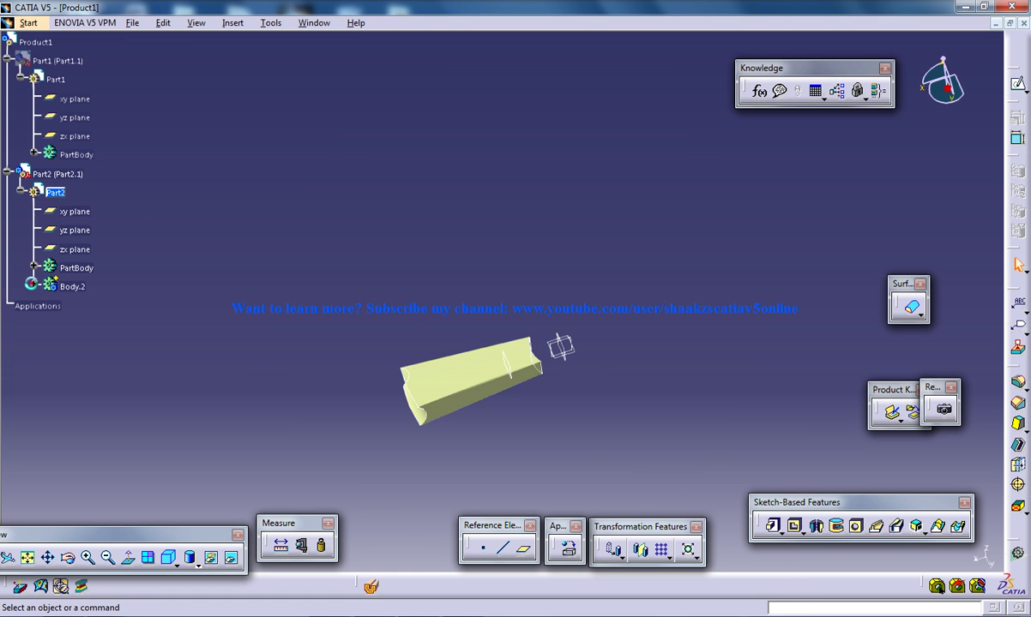
Show the central cylinder body (Body.2) again and expand its contents in the specification tree.
right_click(72, 290)
left_click(136, 346)
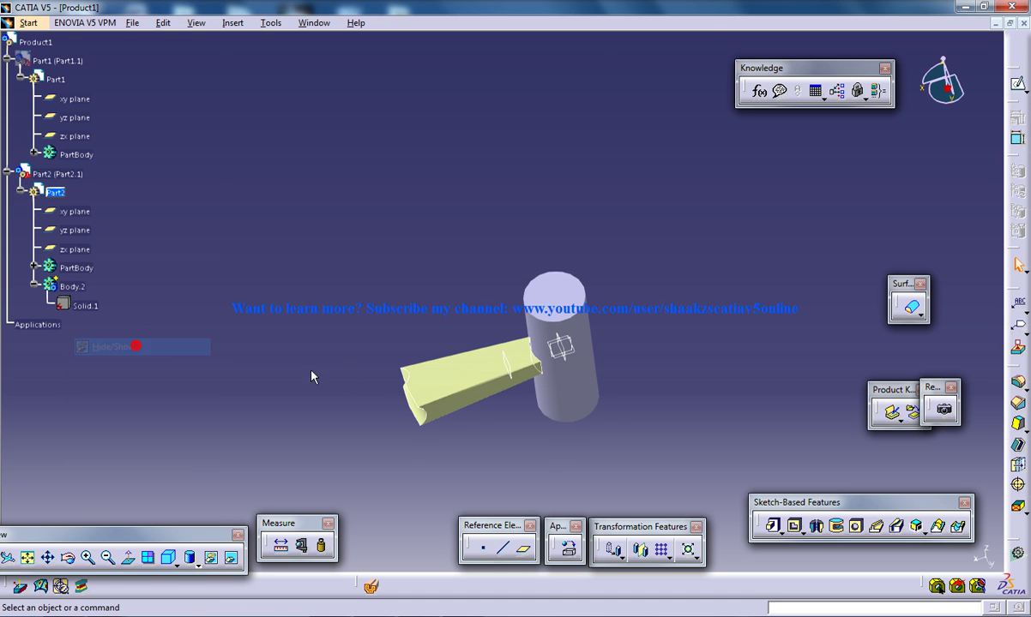
middle_click_drag(391, 341, 414, 336)
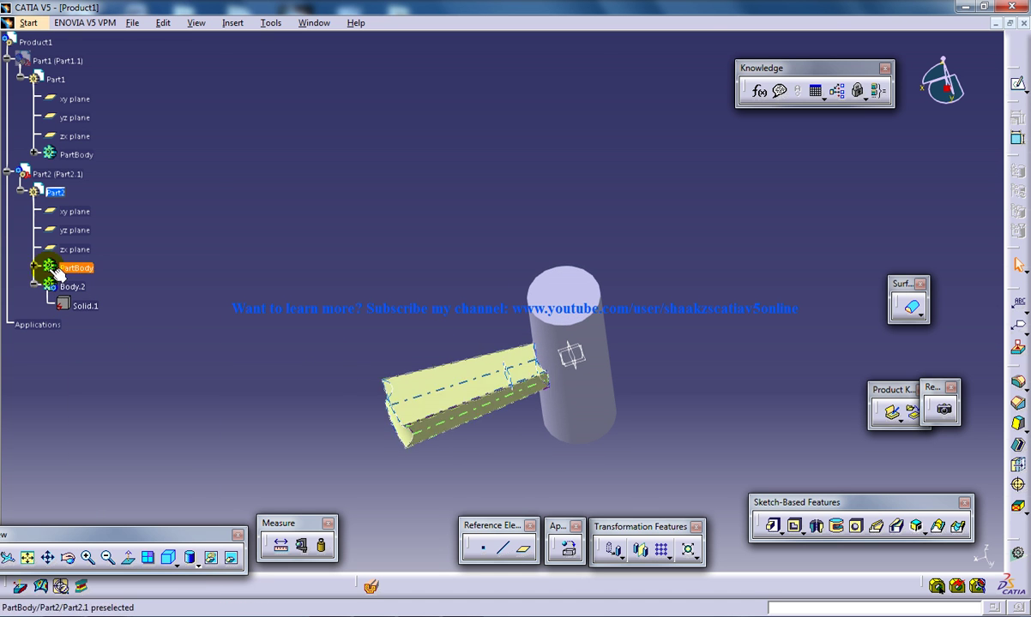
left_click(33, 154)
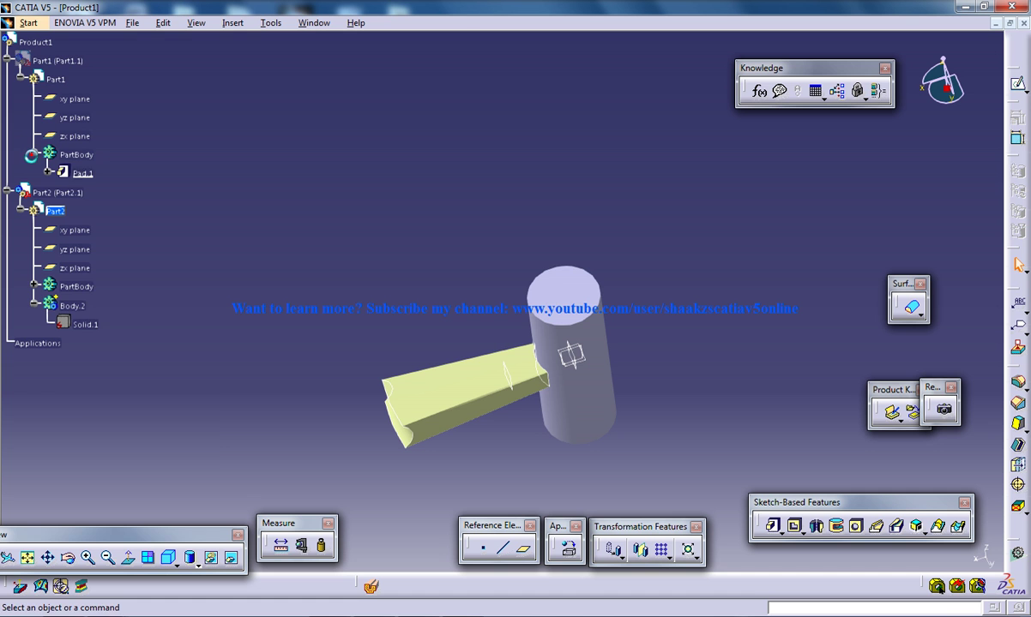
right_click(80, 174)
left_click(109, 219)
right_click(75, 173)
left_click(112, 217)
middle_click_drag(394, 279, 380, 299)
Expand Part2's PartBody in the specification tree and show the ring (Shaft.1) again.
left_click(34, 287)
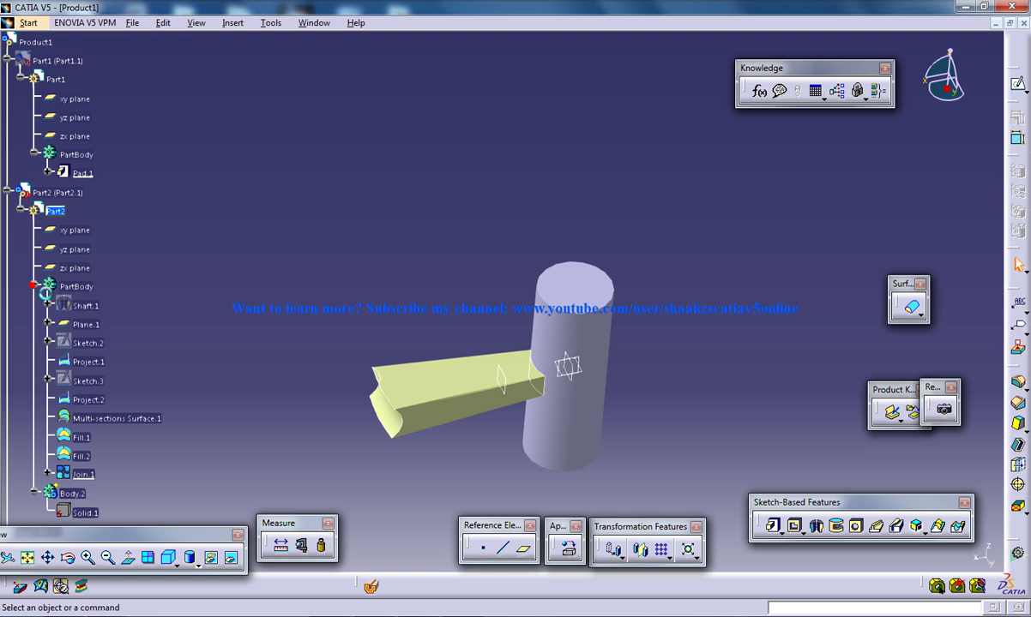
right_click(75, 307)
left_click(107, 348)
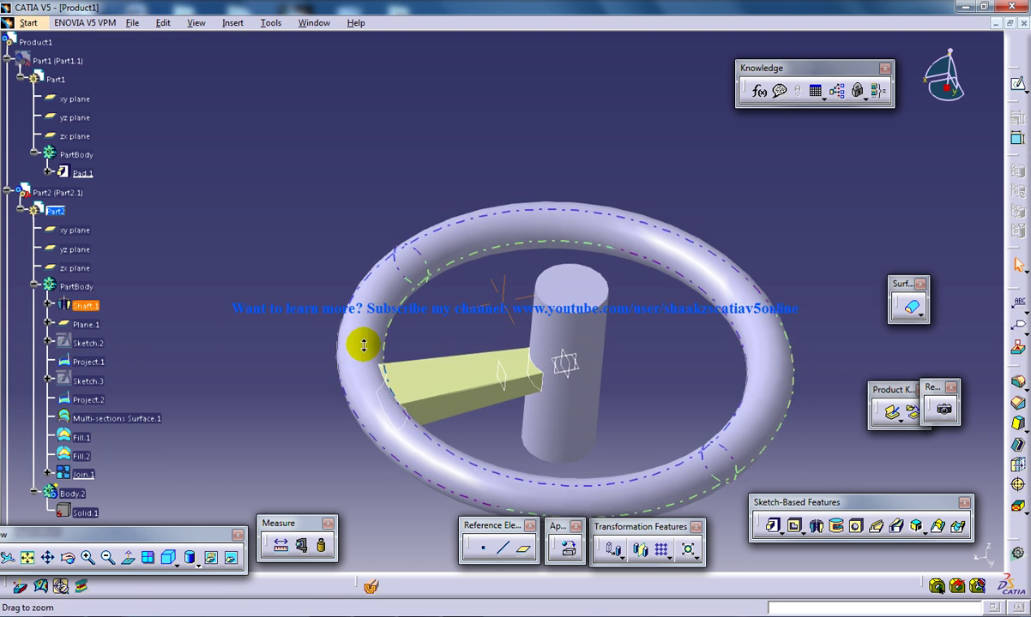
left_click(232, 23)
mouse_move(196, 22)
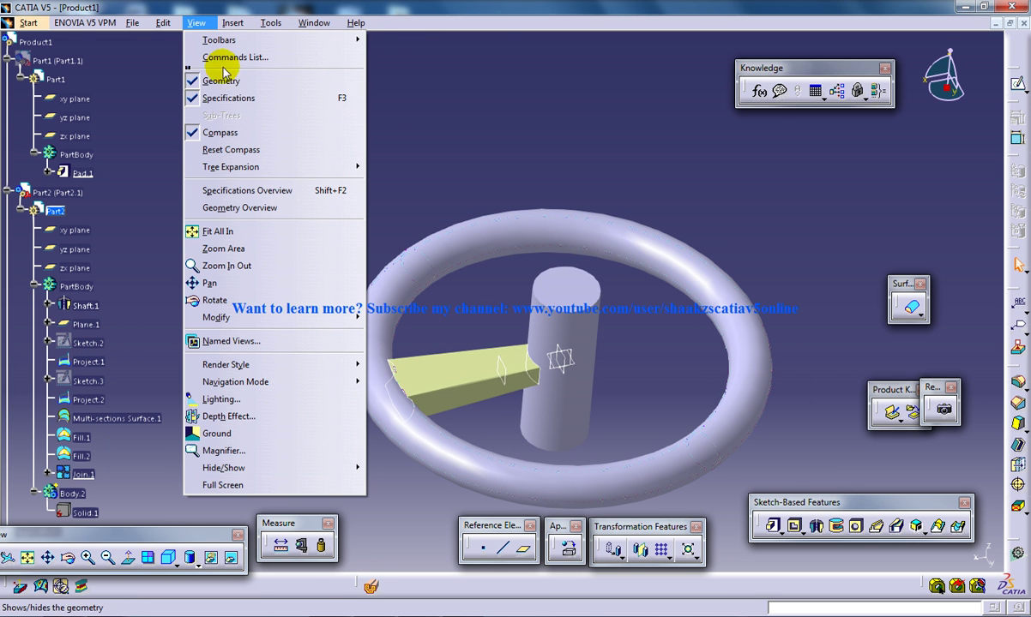
left_click(587, 126)
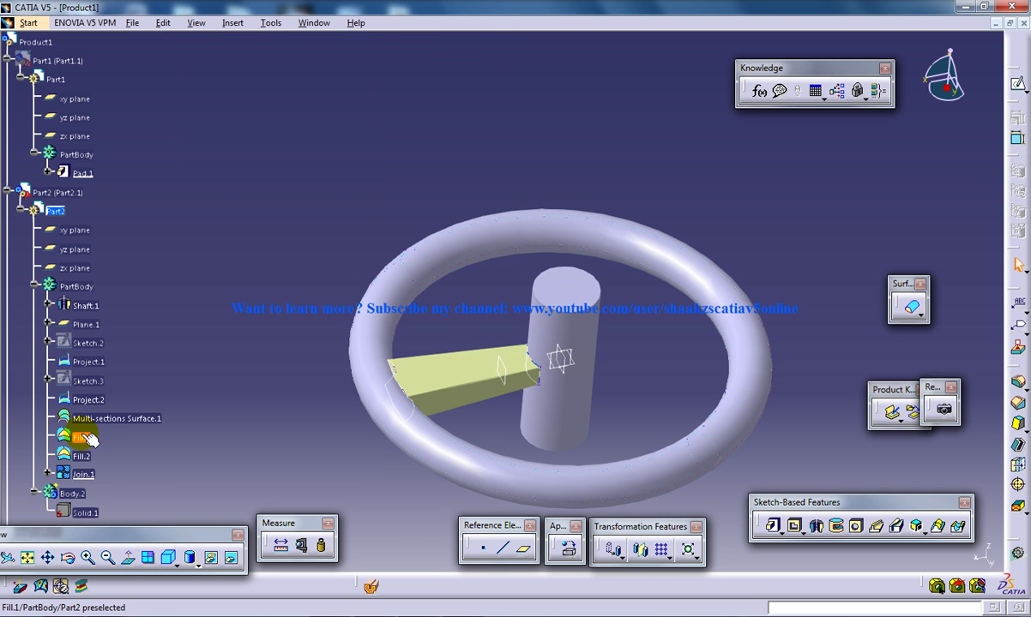
right_click(92, 476)
left_click(128, 210)
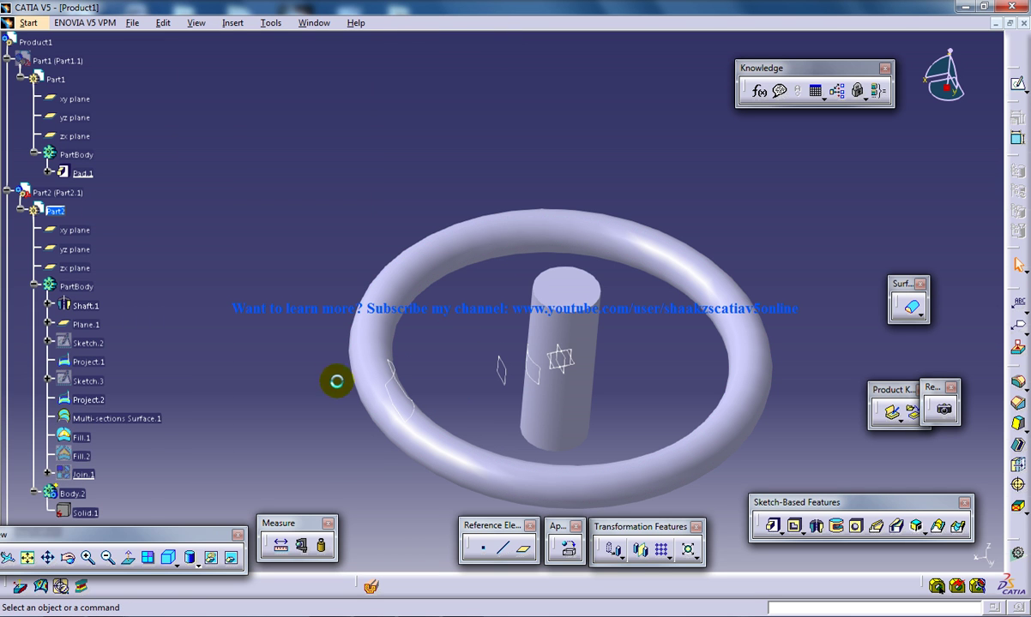
right_click(90, 457)
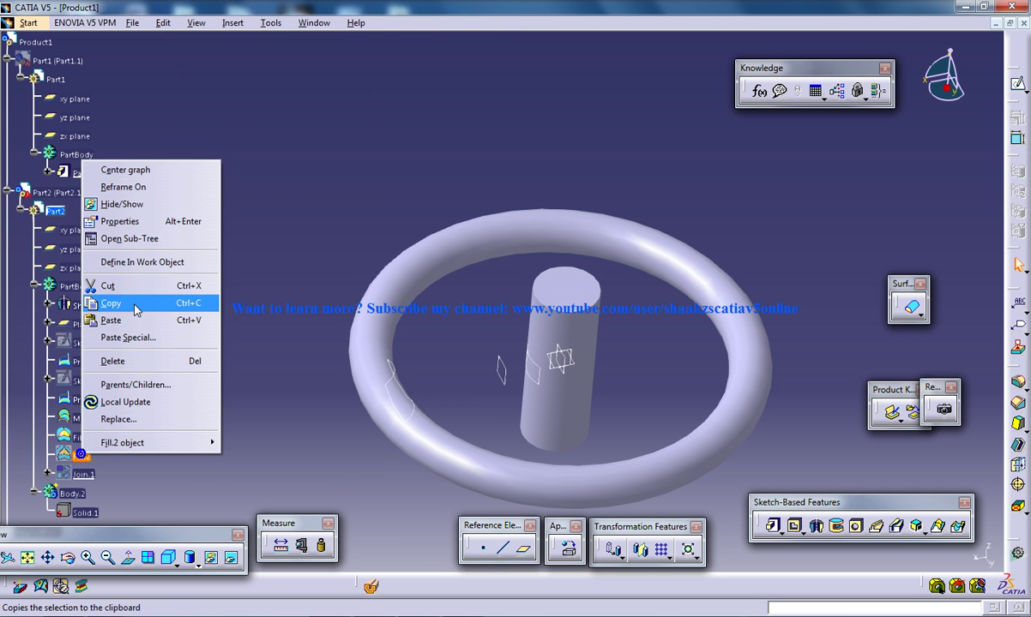
left_click(129, 203)
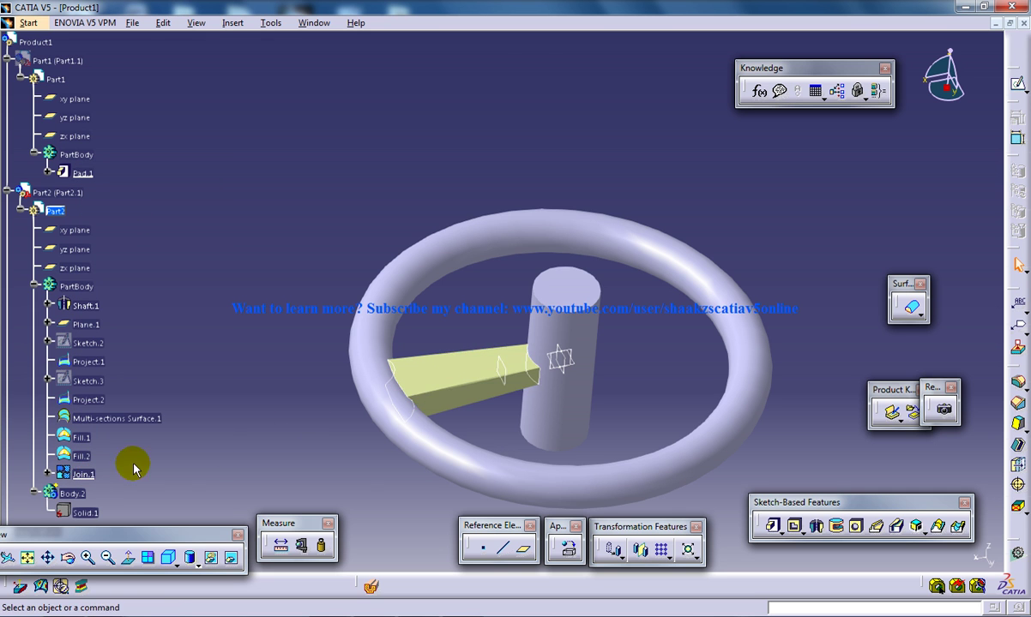
Turn the joined spoke surface Join.1 into a solid with Close Surface and dismiss the warnings.
left_click(163, 23)
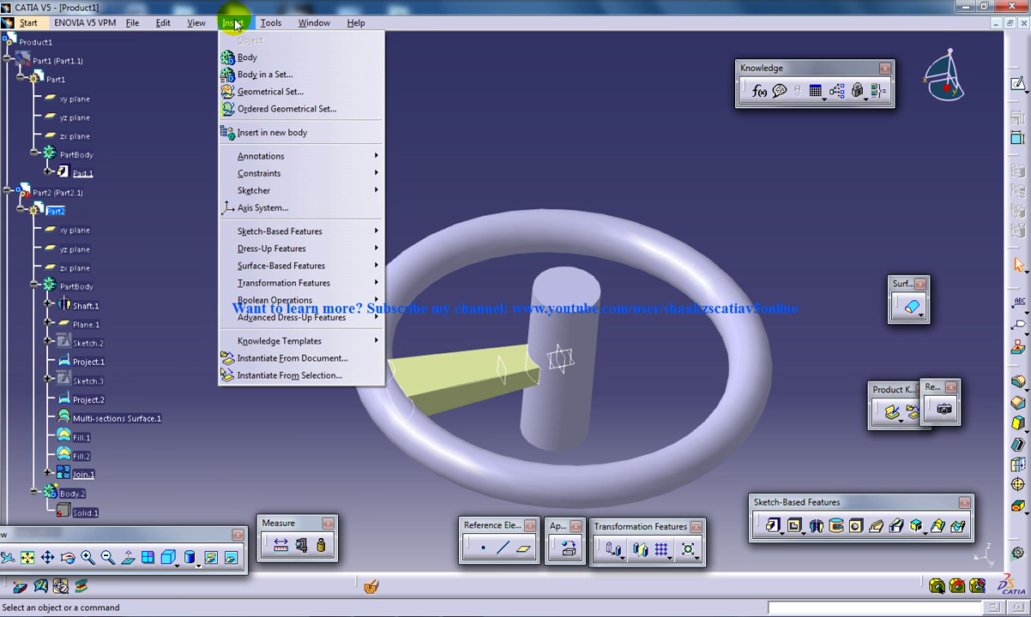
mouse_move(283, 266)
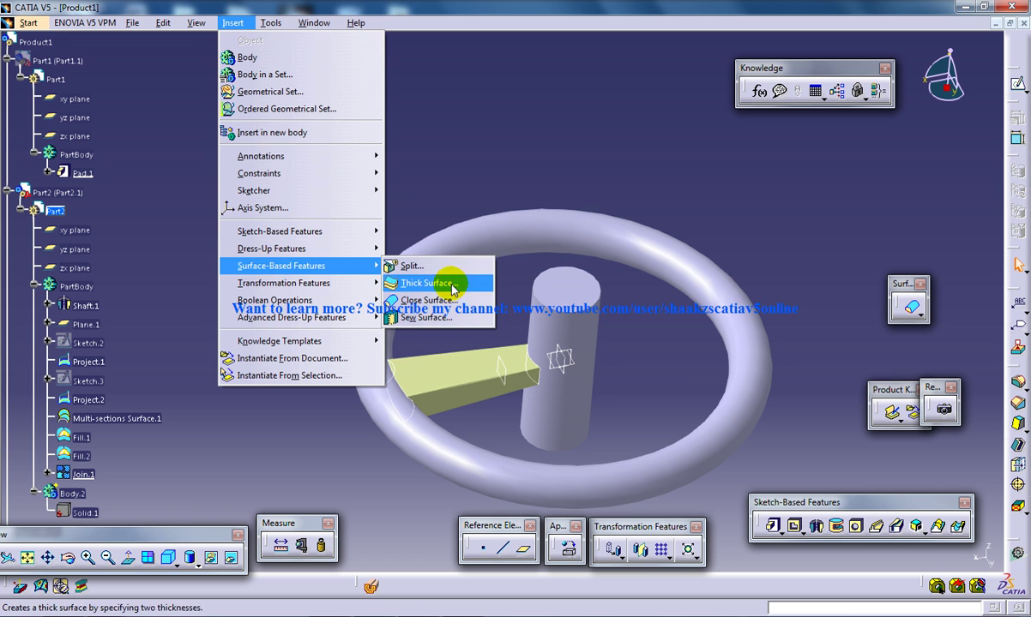
left_click(411, 294)
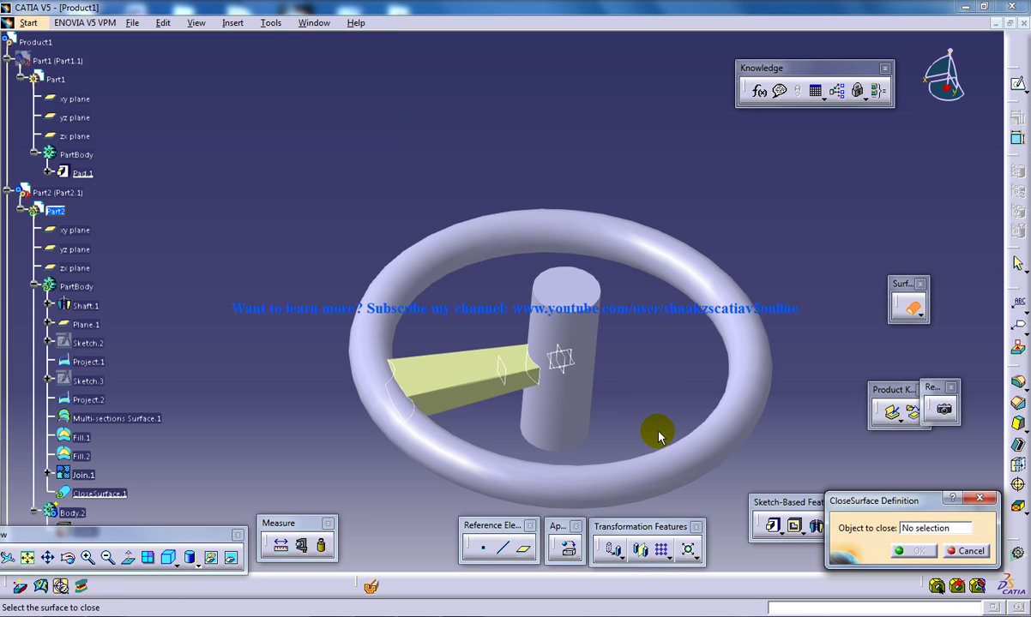
left_click(81, 474)
left_click(914, 551)
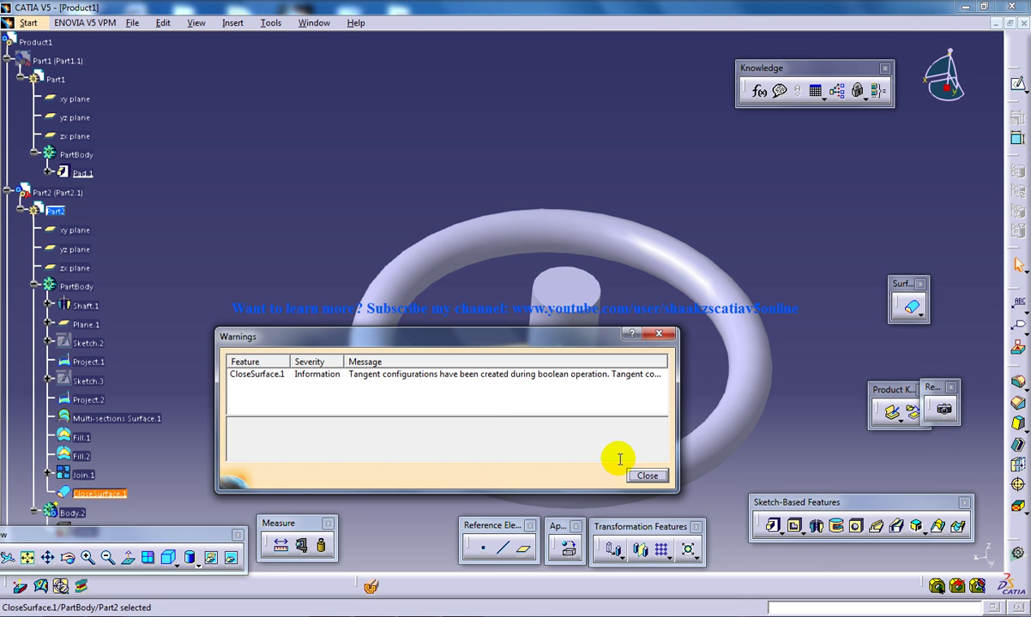
left_click(645, 474)
Hide the joined surface Join.1 so only the solid spoke shows between the cylinder and the ring.
right_click(62, 490)
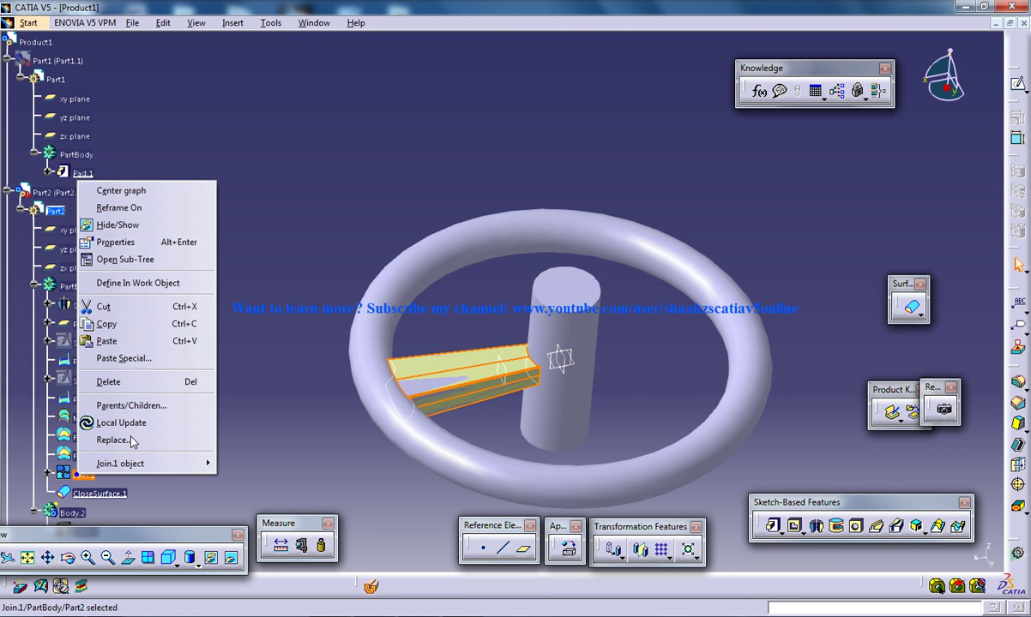
left_click(107, 223)
middle_click_drag(584, 374, 520, 415)
middle_click_drag(472, 327, 471, 395)
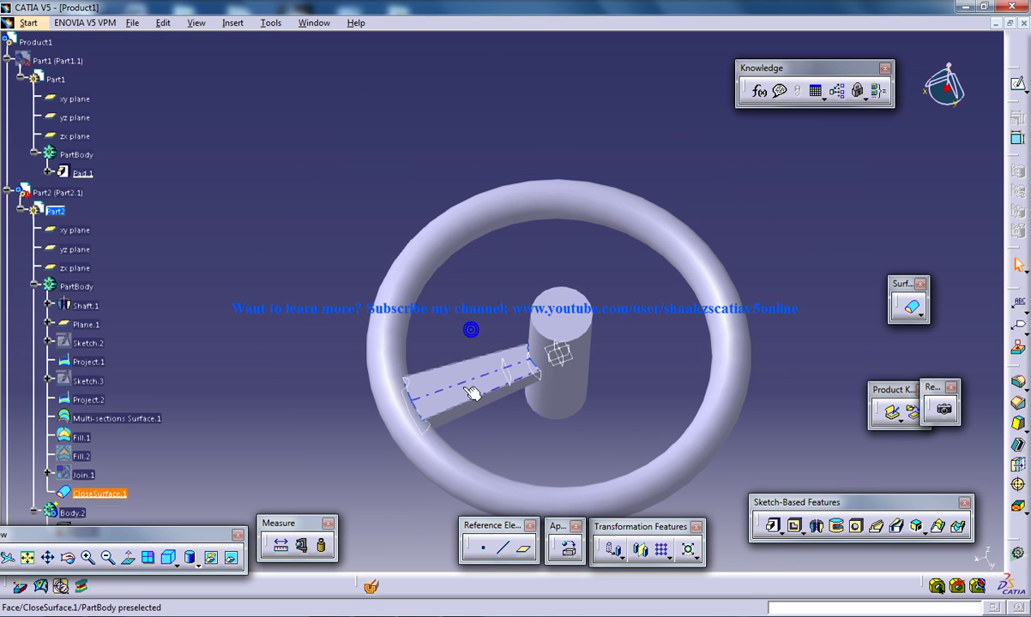